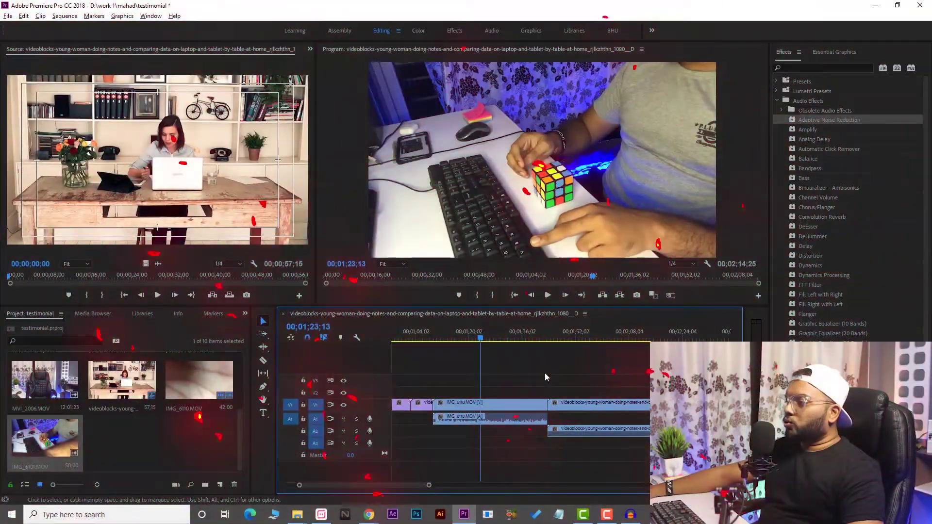
# Park the playhead at 01;28;25 and zoom the timeline out to show all clips.
pyautogui.click(499, 332)
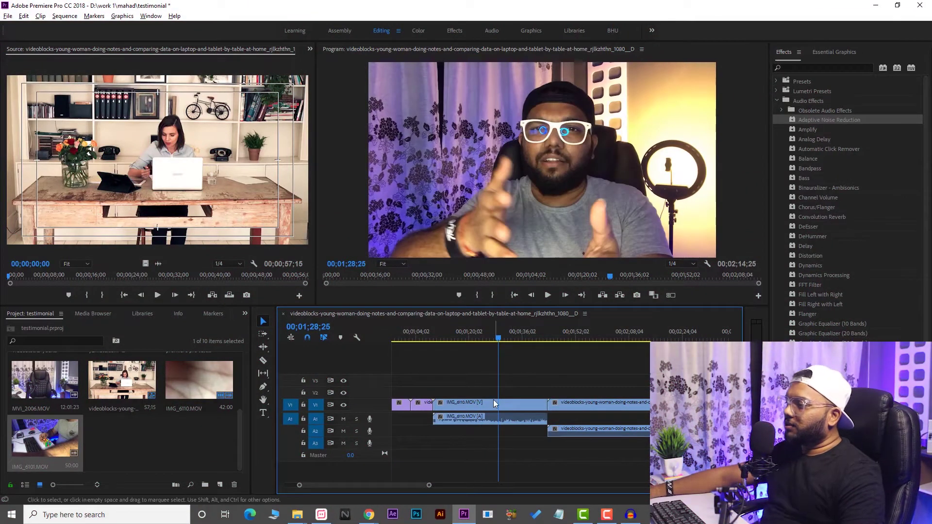
pyautogui.scroll(-6, 493, 400)
pyautogui.scroll(-2, 494, 401)
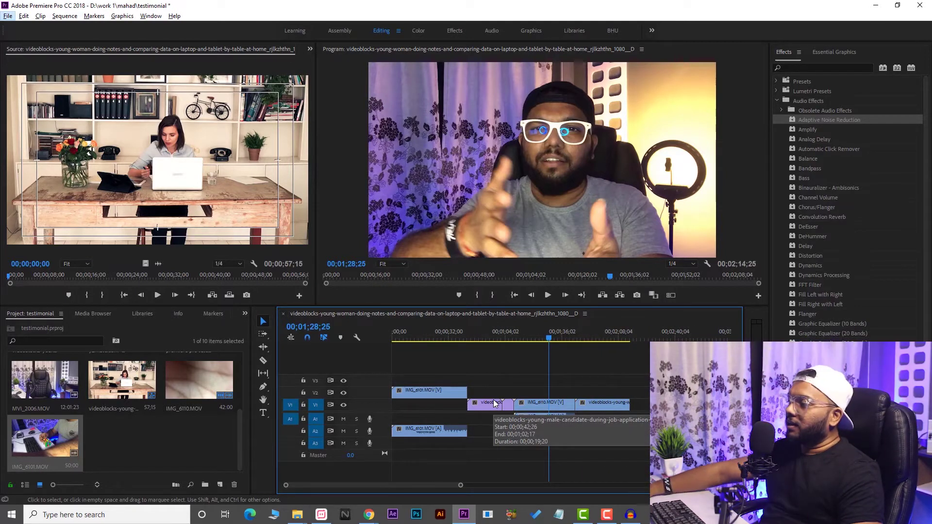
pyautogui.scroll(-1, 494, 403)
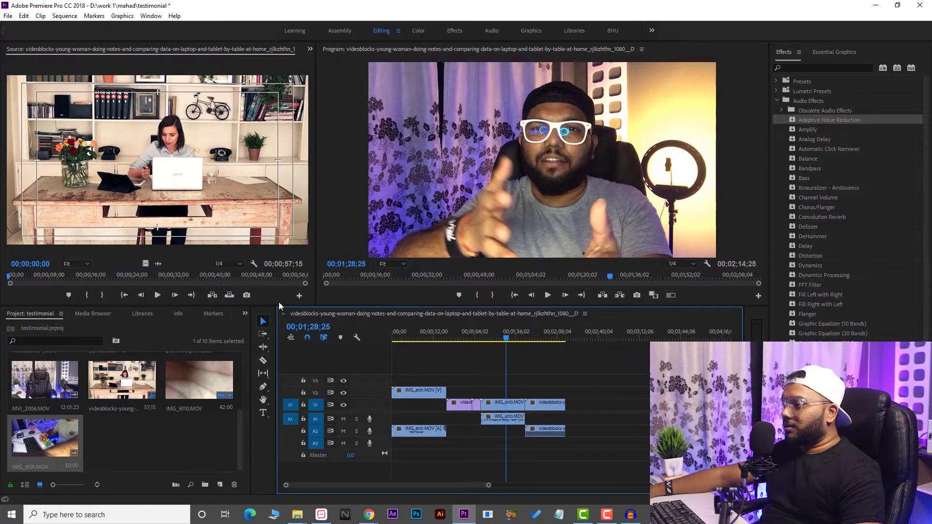
pyautogui.click(263, 481)
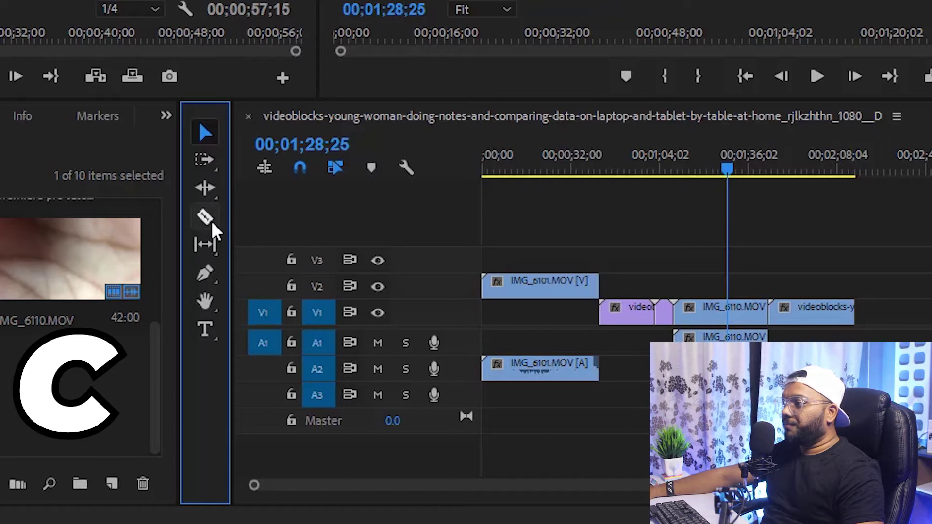
# Try a razor cut in IMG_6110 near 01;20, then undo it and reselect the clip.
pyautogui.click(211, 221)
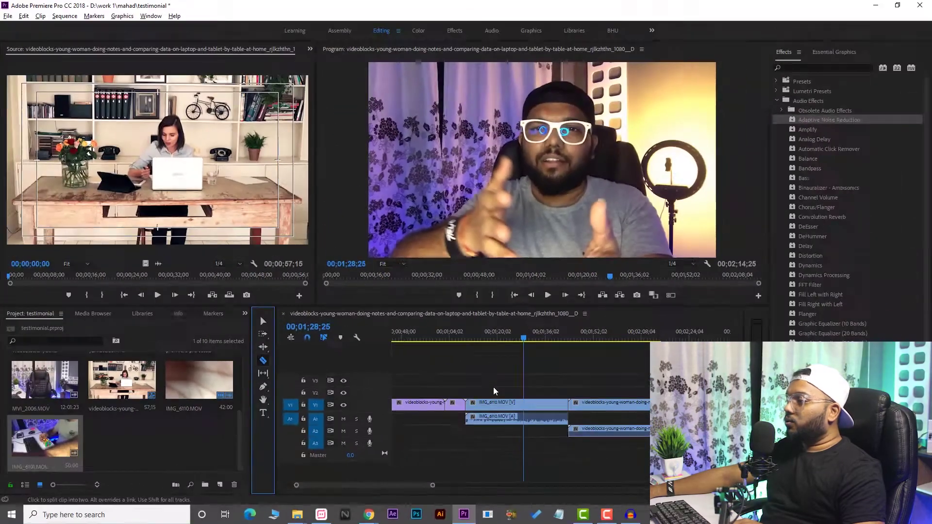
pyautogui.press('=')
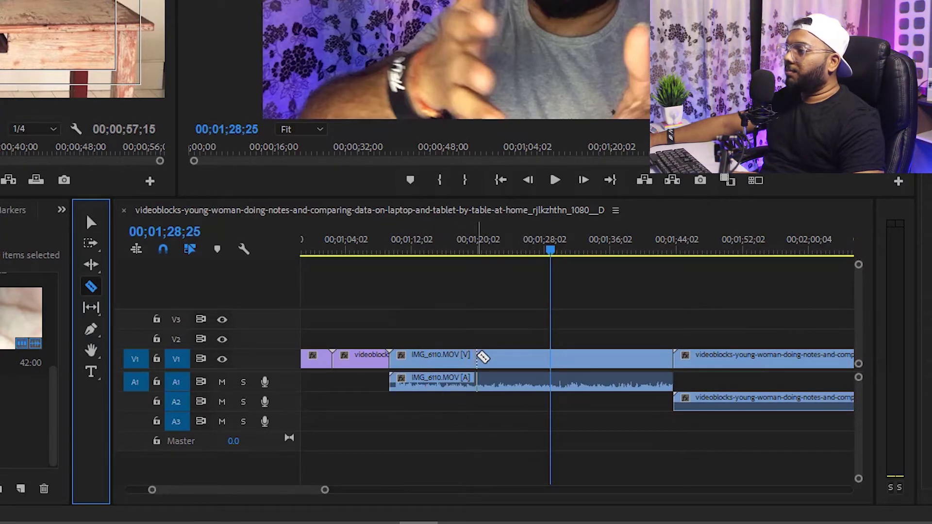
pyautogui.click(477, 357)
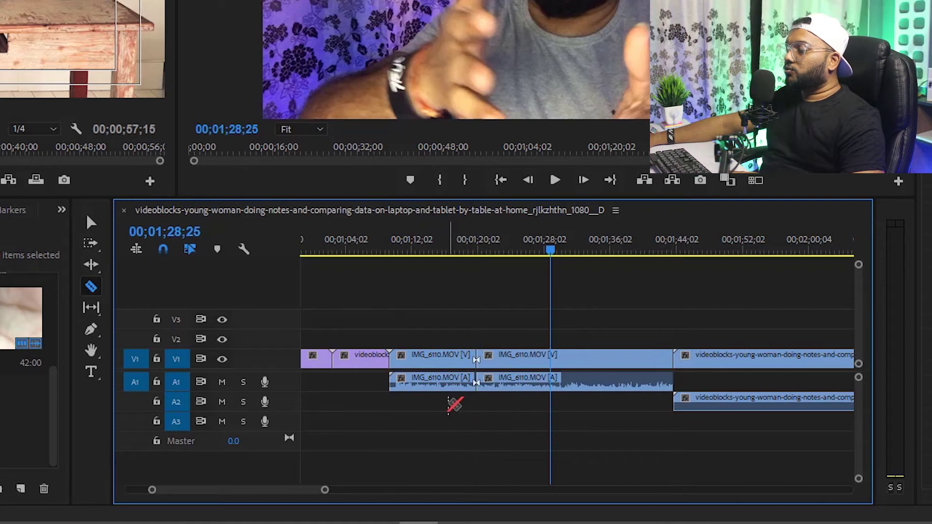
pyautogui.press('v')
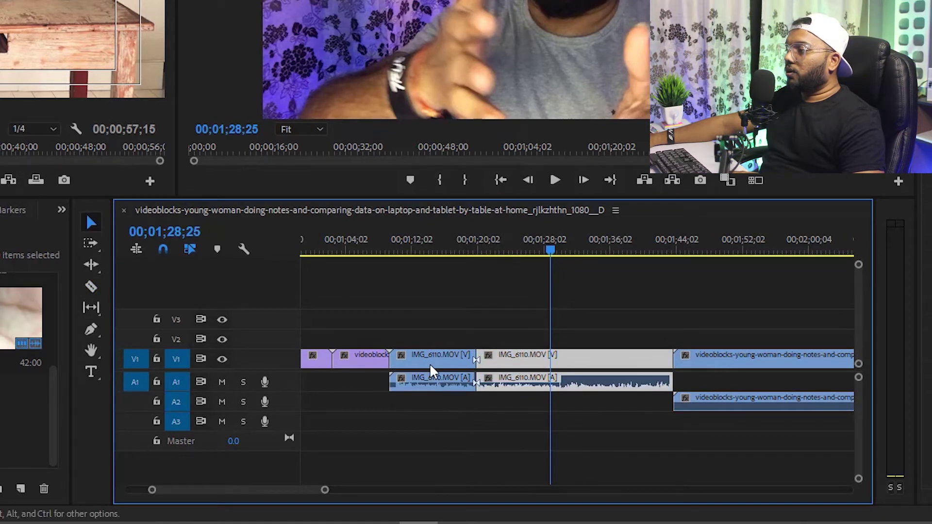
pyautogui.click(499, 365)
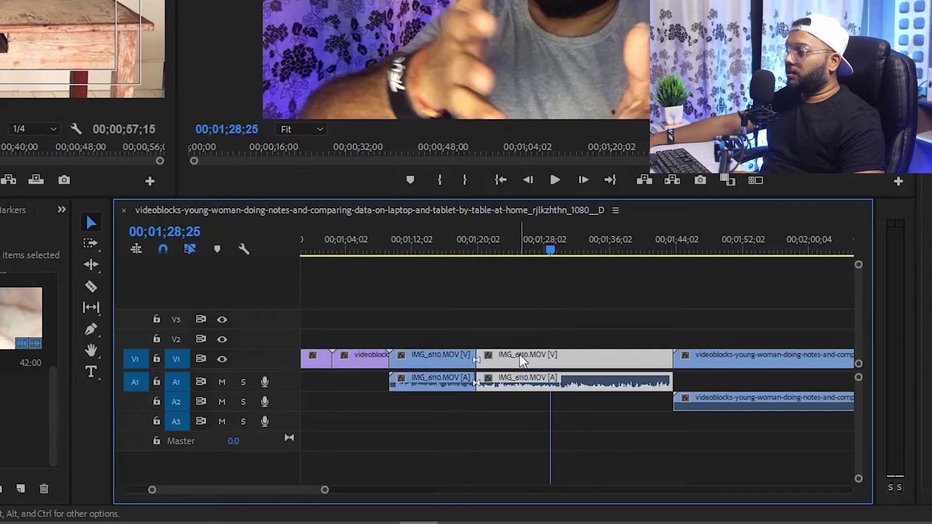
pyautogui.hotkey('ctrl', 'z')
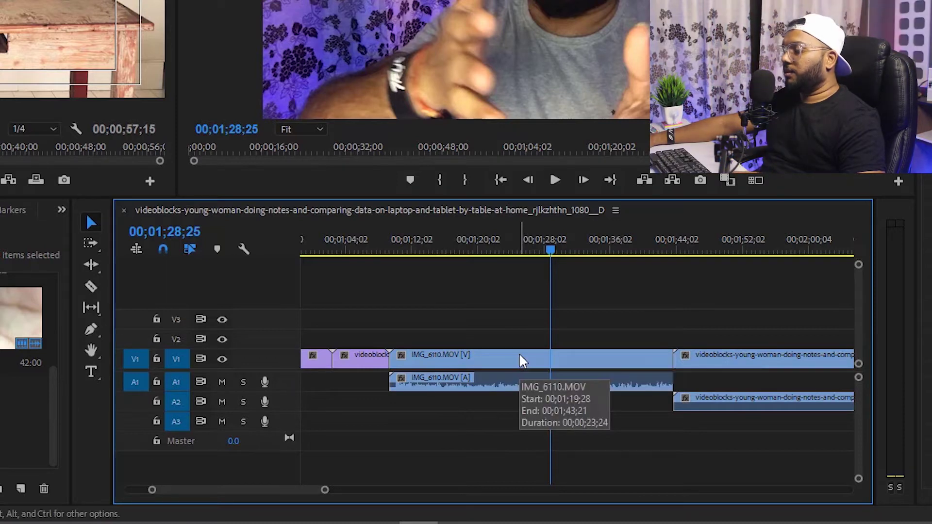
pyautogui.click(447, 364)
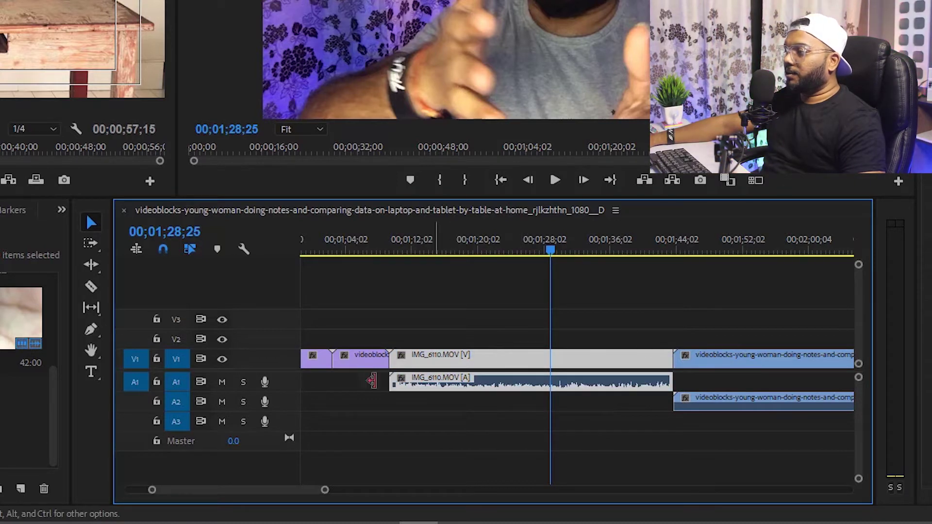
pyautogui.click(488, 365)
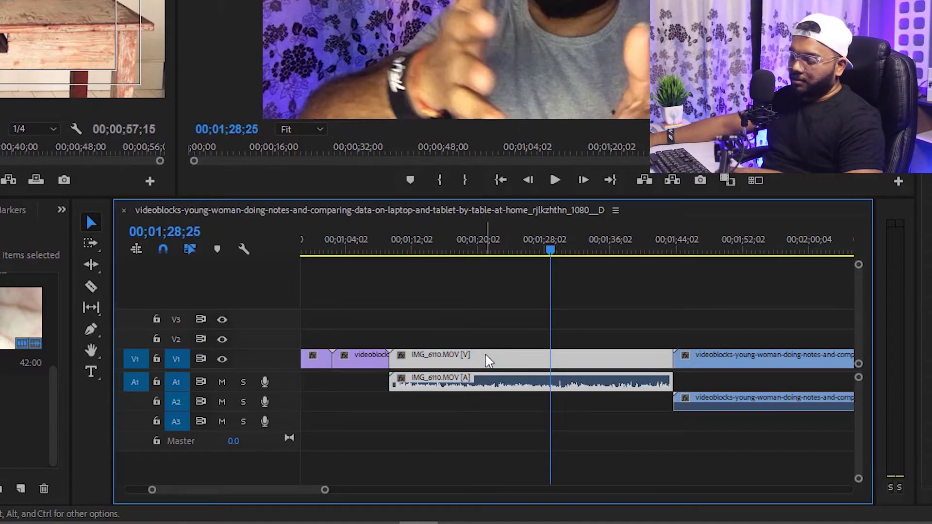
# Razor IMG_6110 at 01;23;13, delete the left piece, then restore it with undo.
pyautogui.press('c')
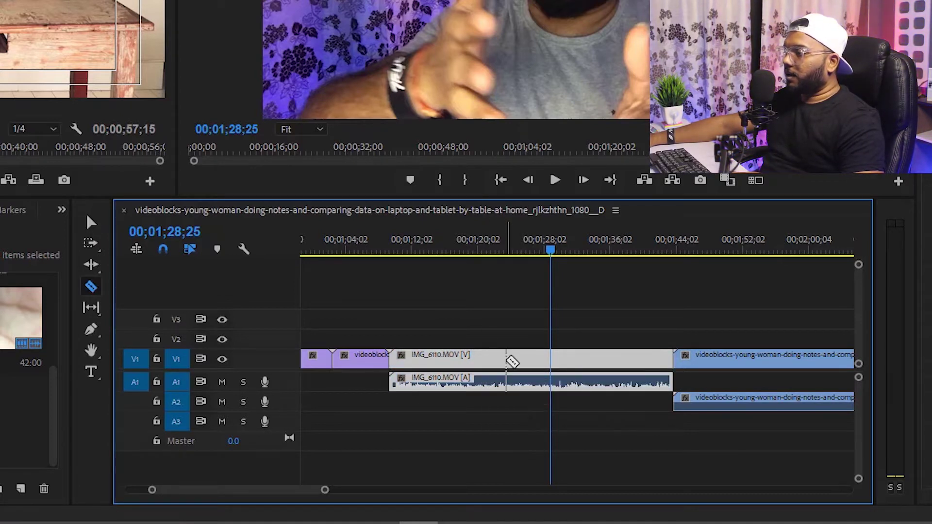
pyautogui.click(506, 360)
pyautogui.press('v')
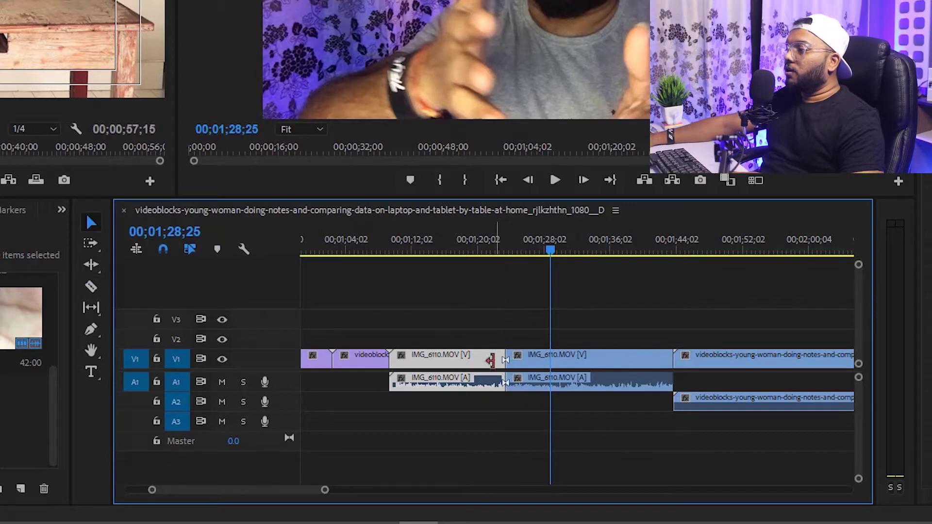
pyautogui.click(575, 358)
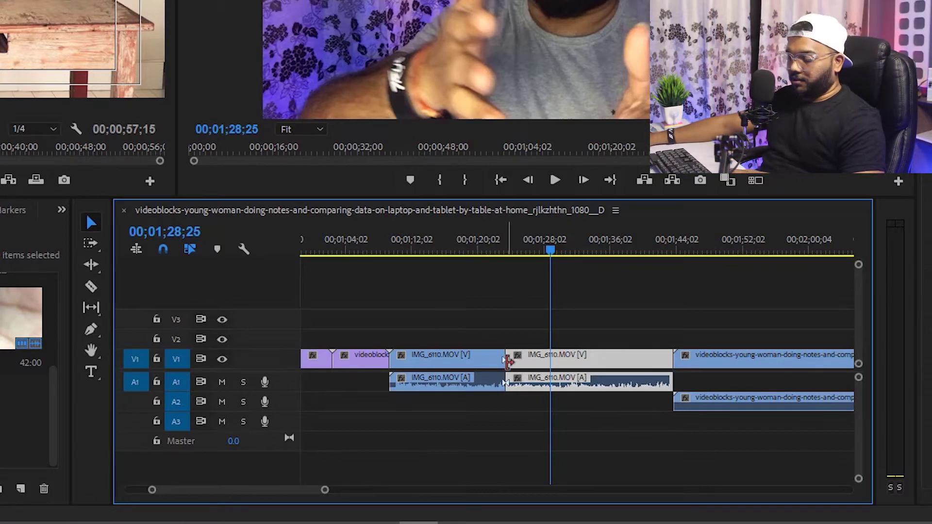
pyautogui.click(487, 341)
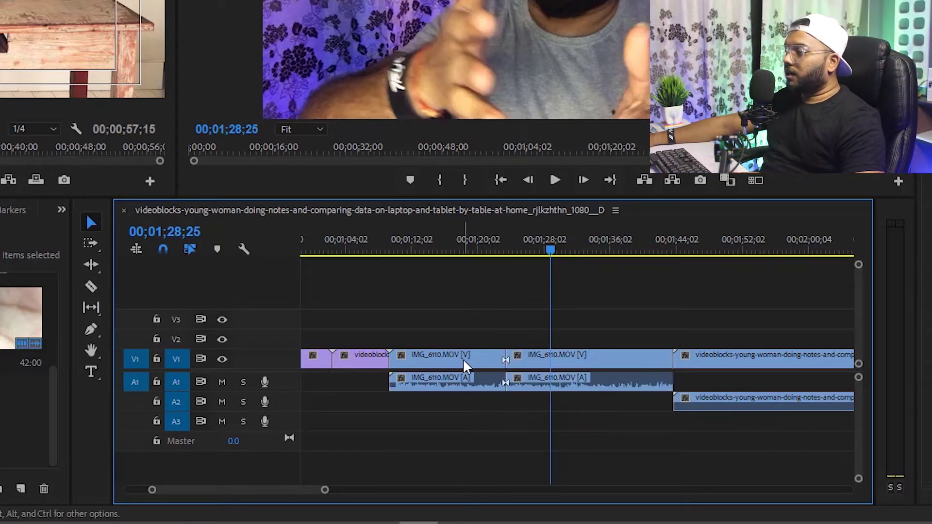
pyautogui.click(465, 365)
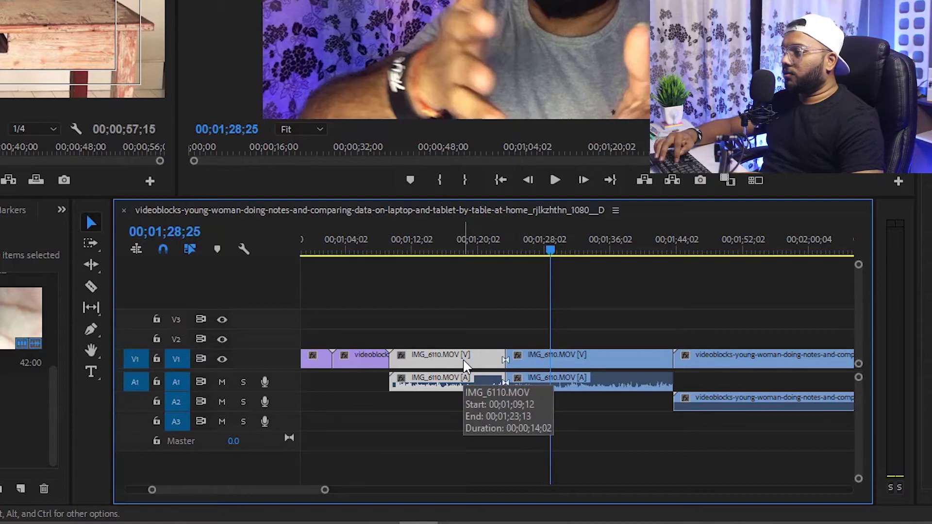
pyautogui.press('Delete')
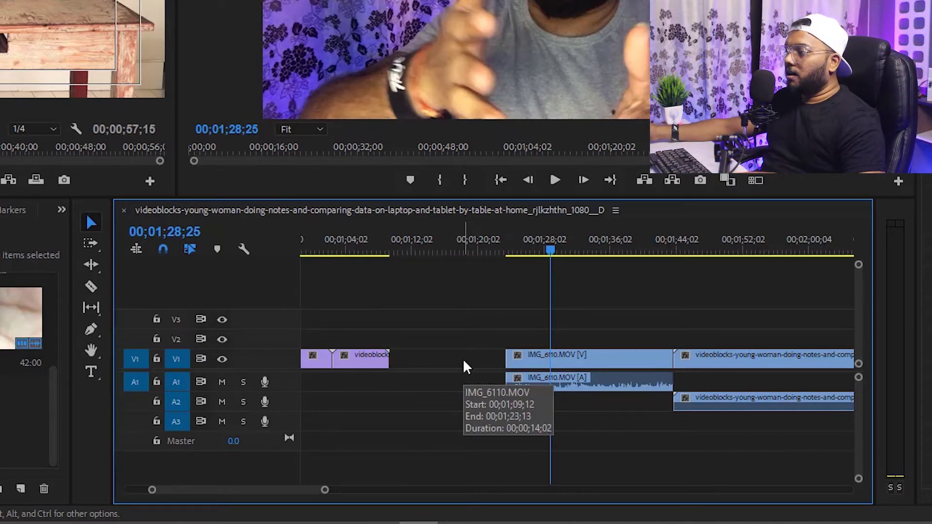
pyautogui.hotkey('ctrl', 'z')
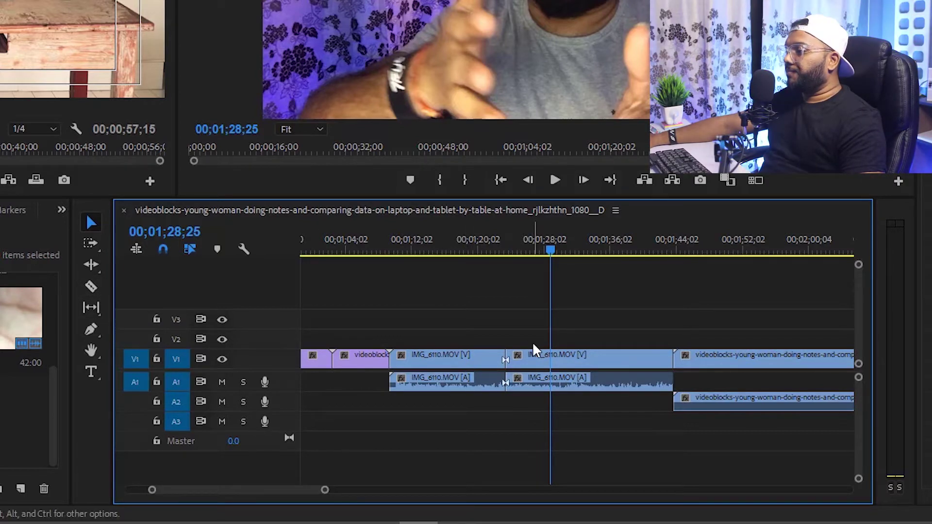
pyautogui.keyDown('alt'); pyautogui.scroll(2, 533, 353); pyautogui.keyUp('alt')
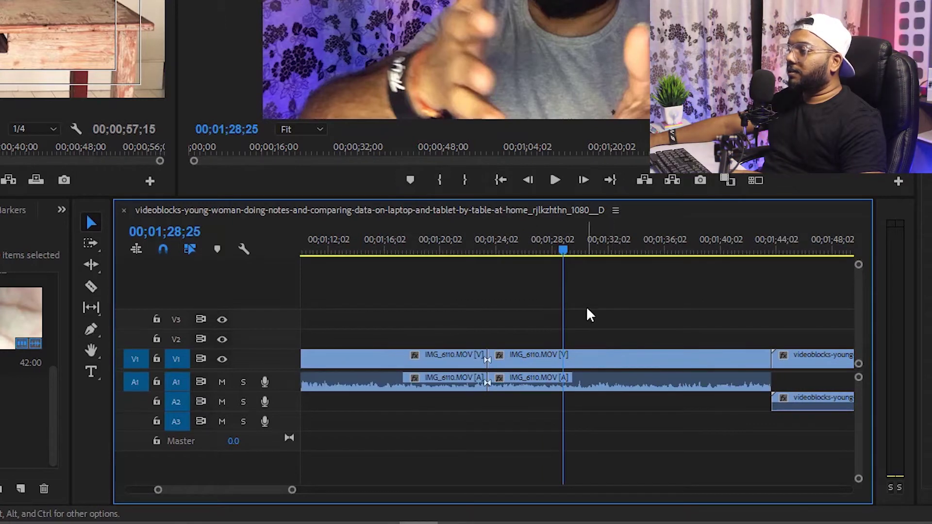
pyautogui.keyDown('alt'); pyautogui.scroll(-2, 587, 315); pyautogui.keyUp('alt')
pyautogui.keyDown('alt'); pyautogui.scroll(3, 586, 316); pyautogui.keyUp('alt')
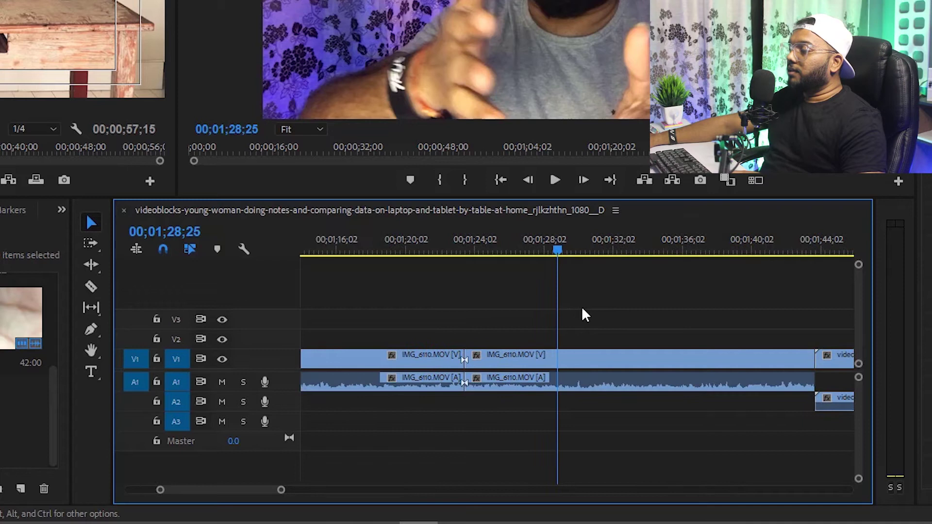
pyautogui.moveTo(558, 250)
pyautogui.mouseDown()
pyautogui.moveTo(475, 274)
pyautogui.moveTo(609, 270)
pyautogui.mouseUp()
pyautogui.scroll(-1, 614, 287)
pyautogui.scroll(-3, 462, 322)
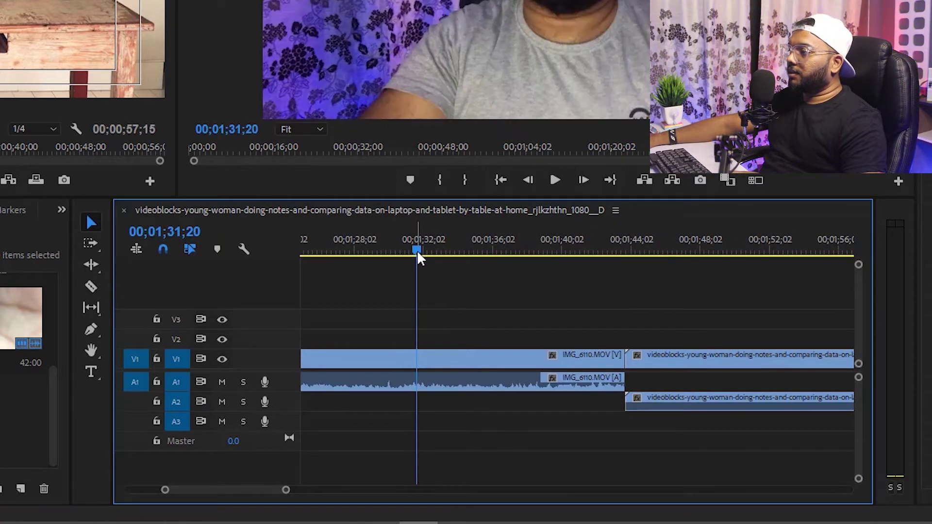
pyautogui.moveTo(419, 257); pyautogui.dragTo(436, 256)
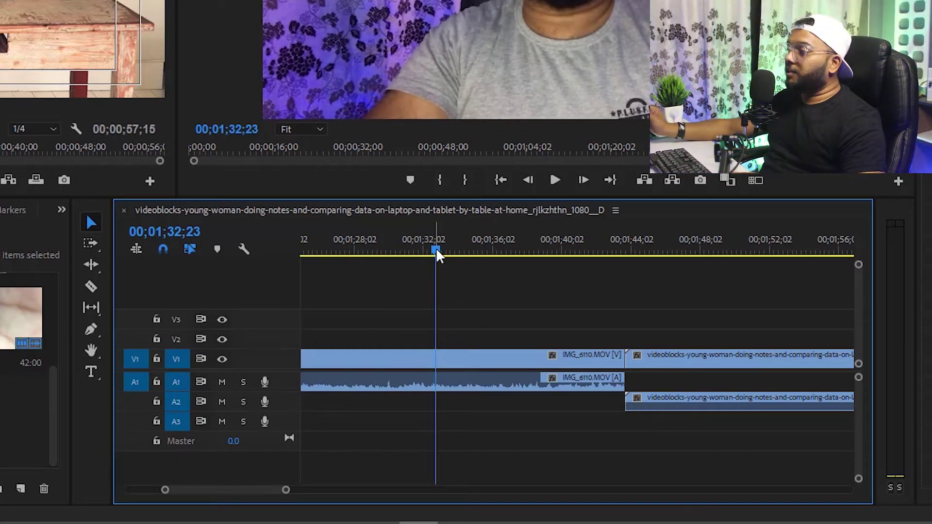
pyautogui.moveTo(621, 253); pyautogui.dragTo(514, 287)
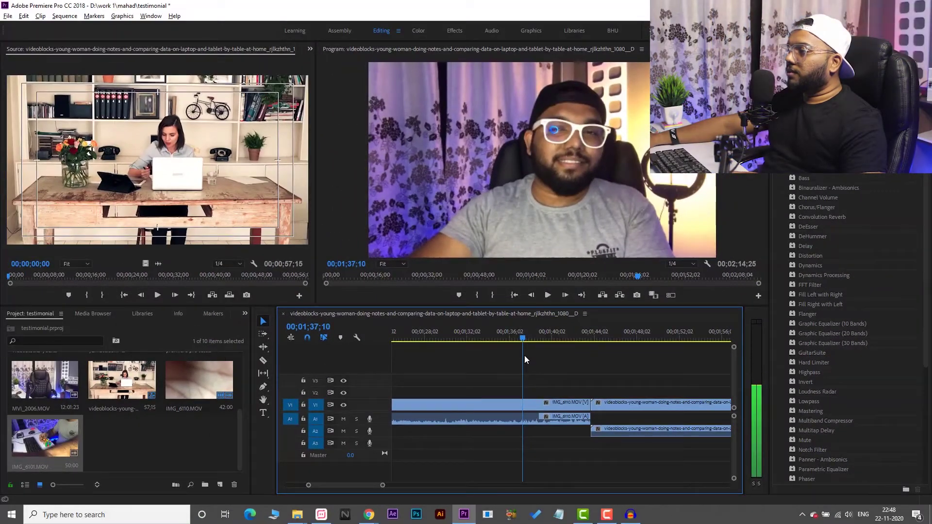
pyautogui.click(500, 337)
pyautogui.press('space')
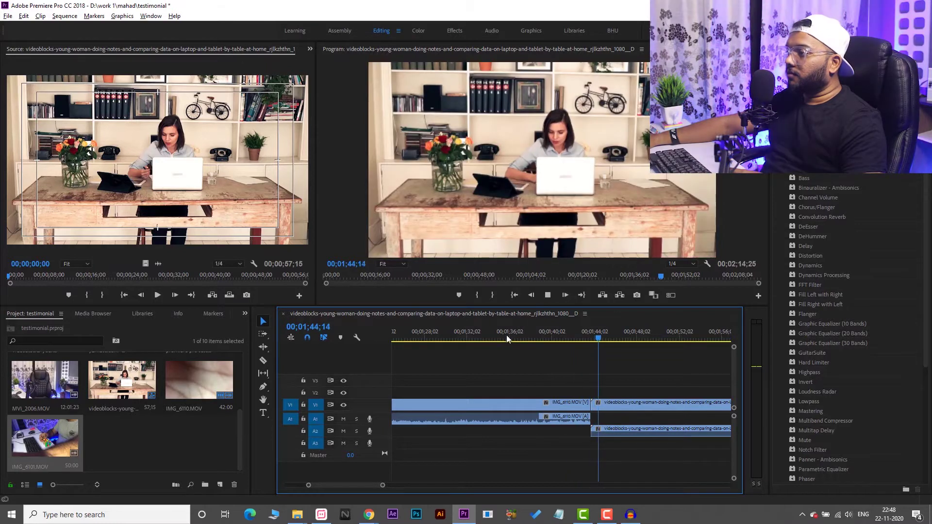
pyautogui.click(493, 339)
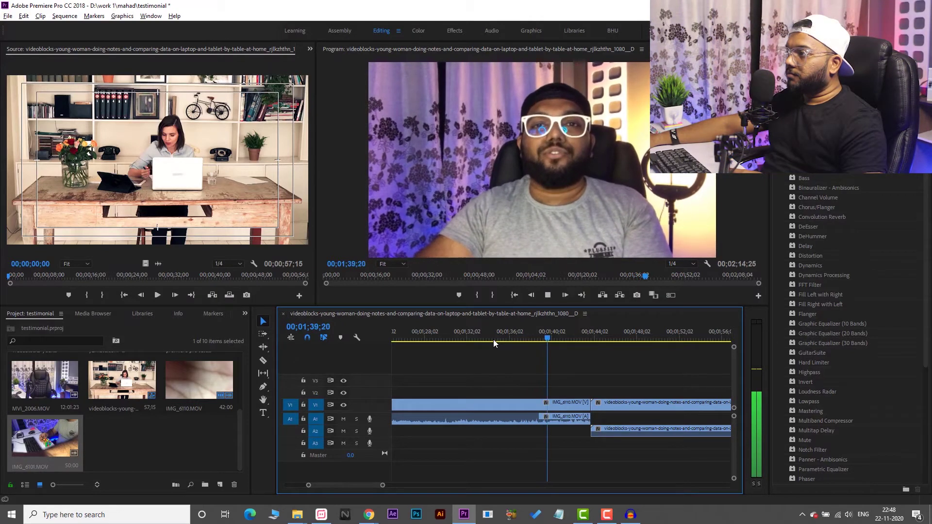
pyautogui.press('space')
pyautogui.click(515, 340)
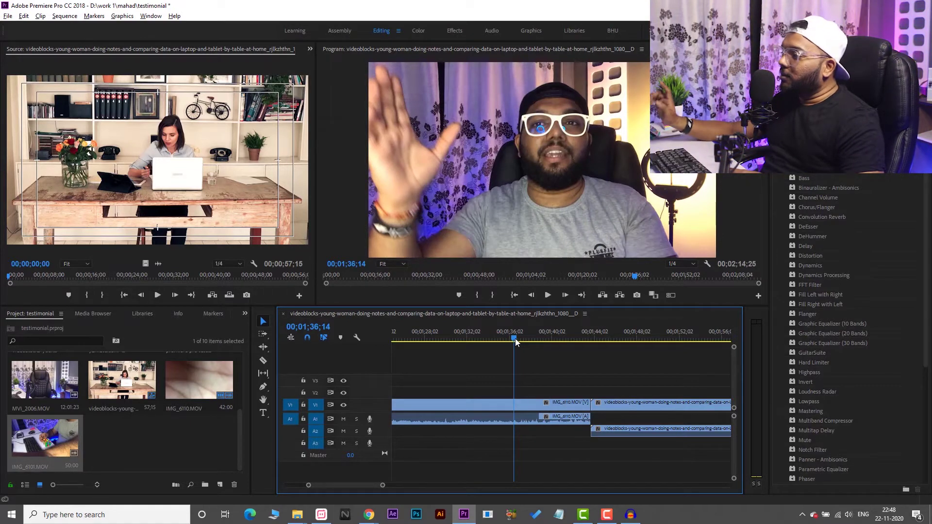
pyautogui.press('space')
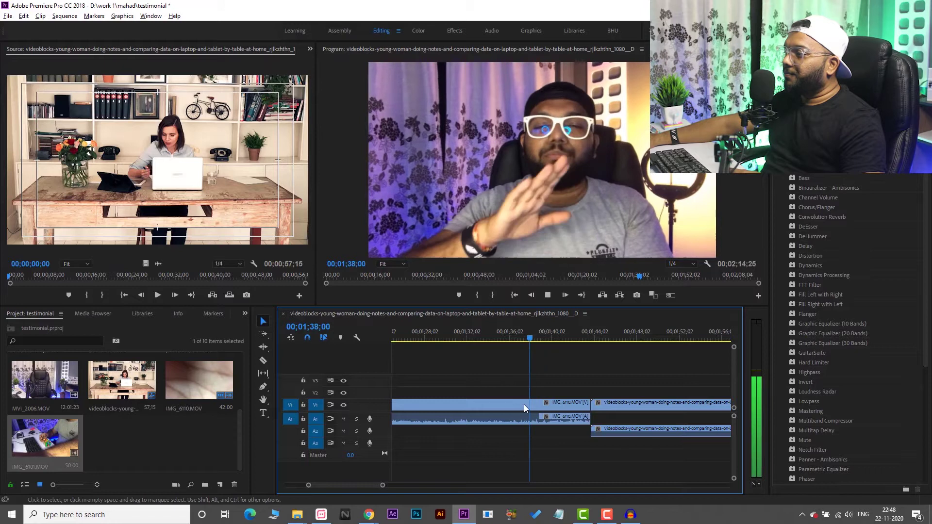
pyautogui.press('space')
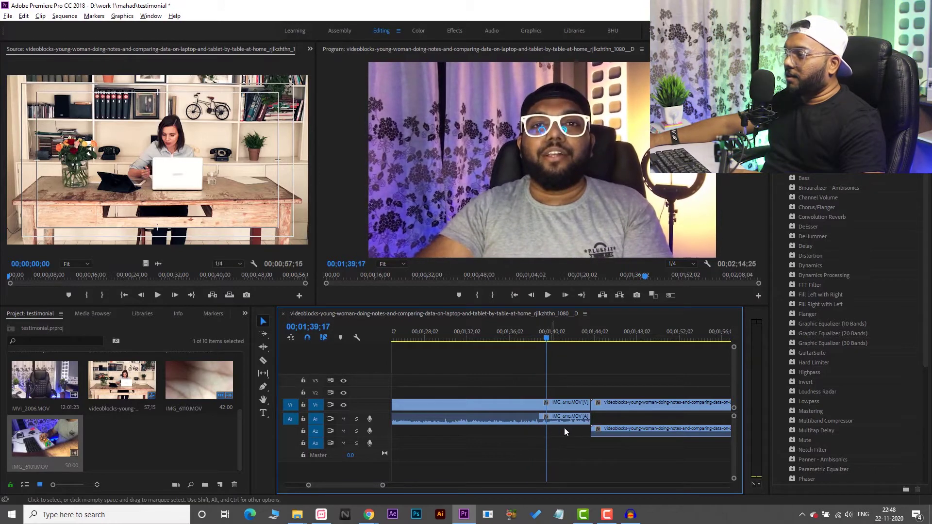
pyautogui.press('=')
pyautogui.press('=')
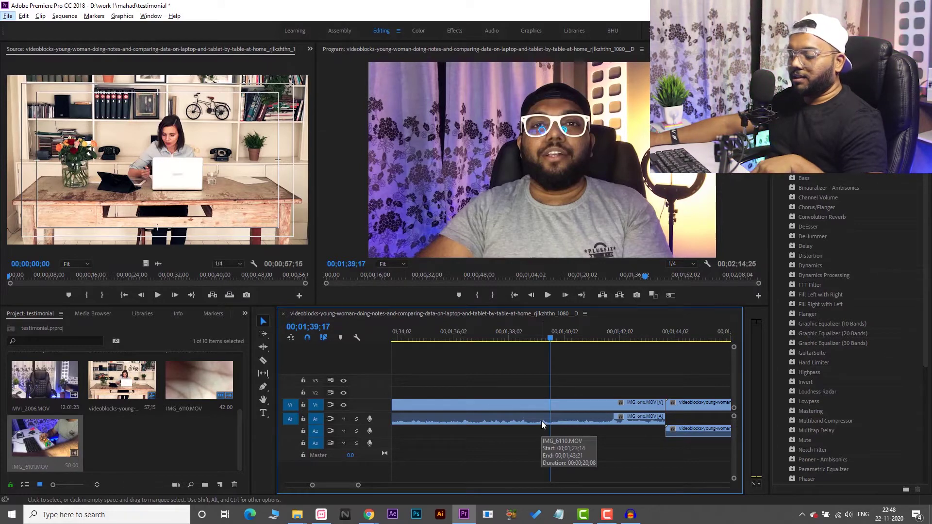
# Zoom the timeline out and back in around the playhead to see IMG_6110's end.
pyautogui.press('alt')
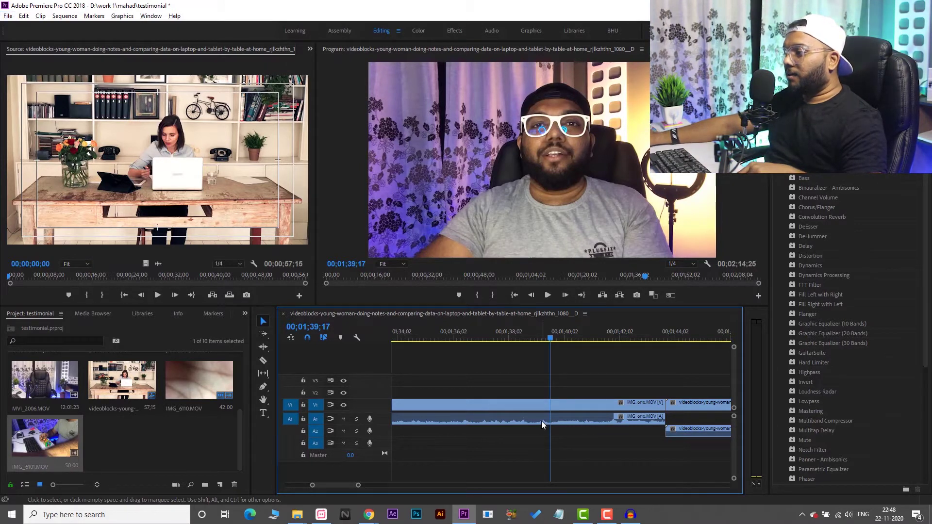
pyautogui.scroll(-5, 542, 421)
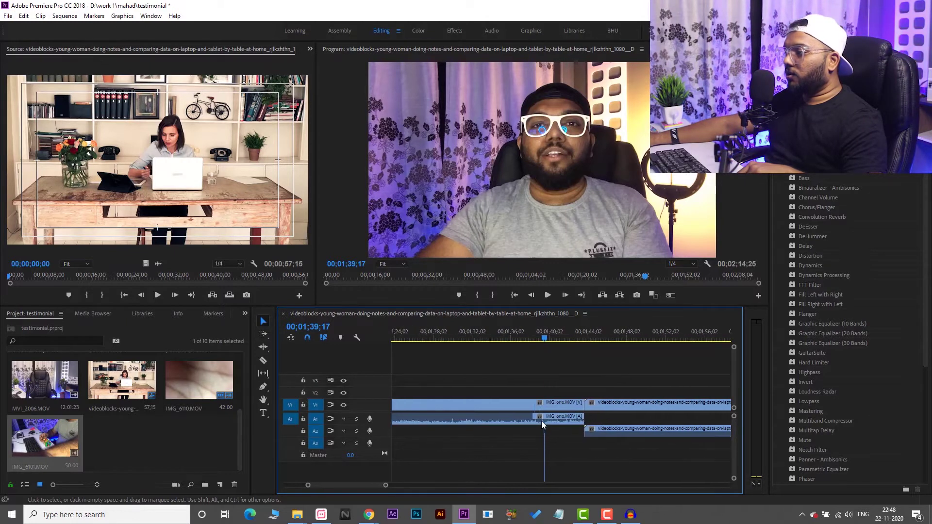
pyautogui.scroll(3, 542, 421)
pyautogui.scroll(-3, 541, 422)
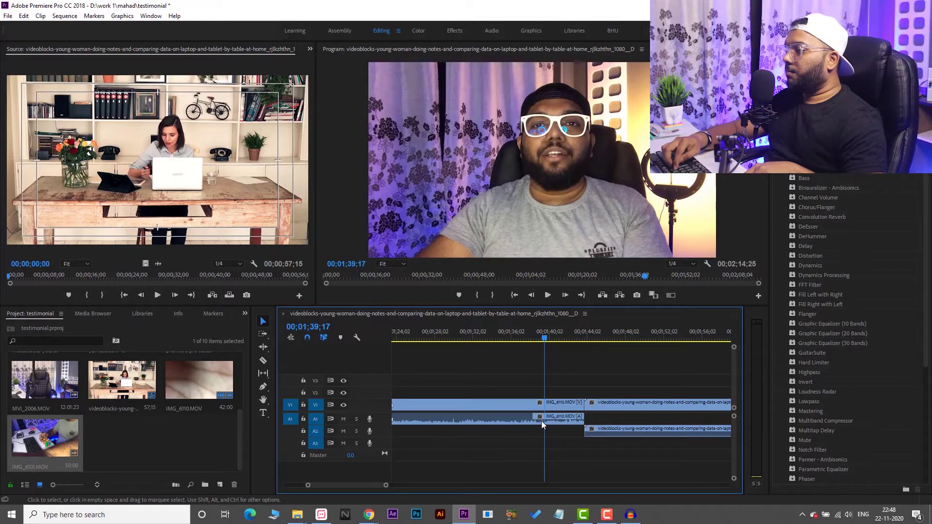
pyautogui.press('-')
pyautogui.press('-')
pyautogui.press('-')
pyautogui.press('=')
pyautogui.press('=')
pyautogui.press('=')
pyautogui.press('=')
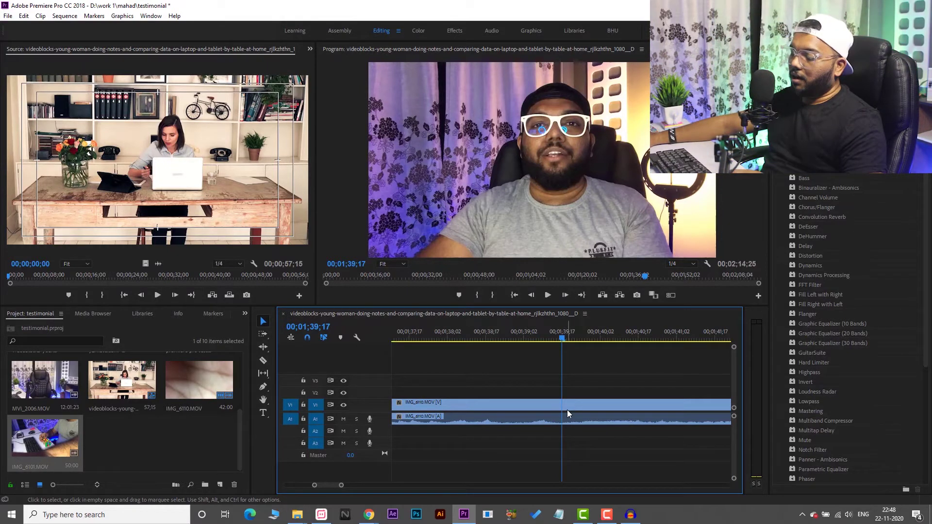
pyautogui.press('-')
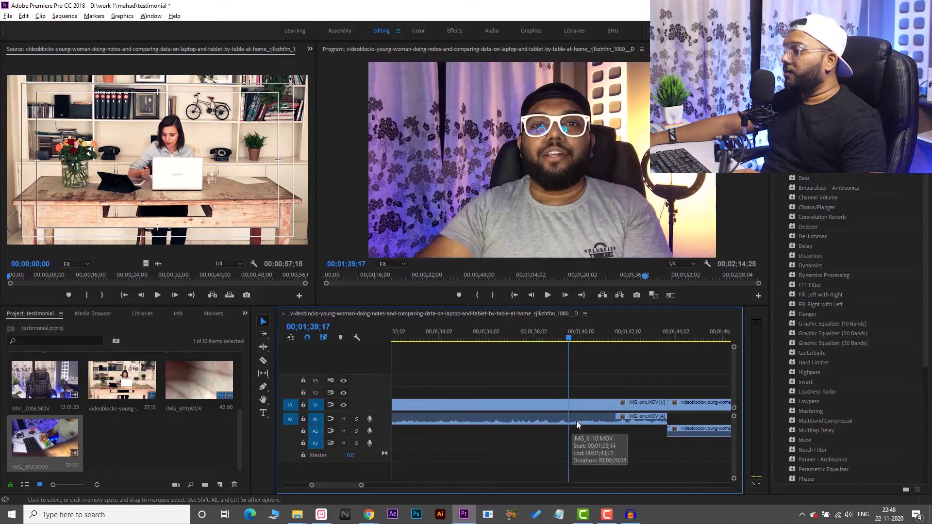
pyautogui.press('=')
# Preview playback from 01;38;08 and park the playhead at 01;39;01 for the cut.
pyautogui.click(650, 327)
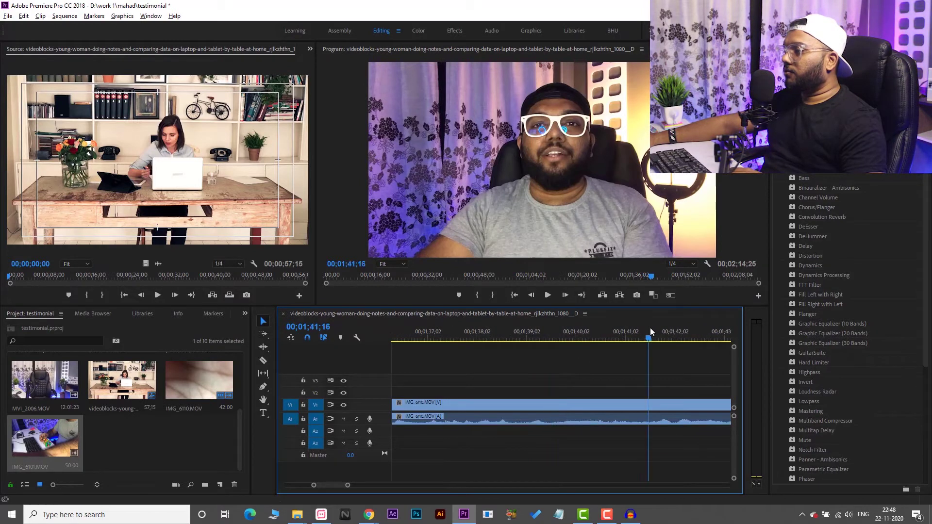
pyautogui.press('space')
pyautogui.click(489, 334)
pyautogui.press('space')
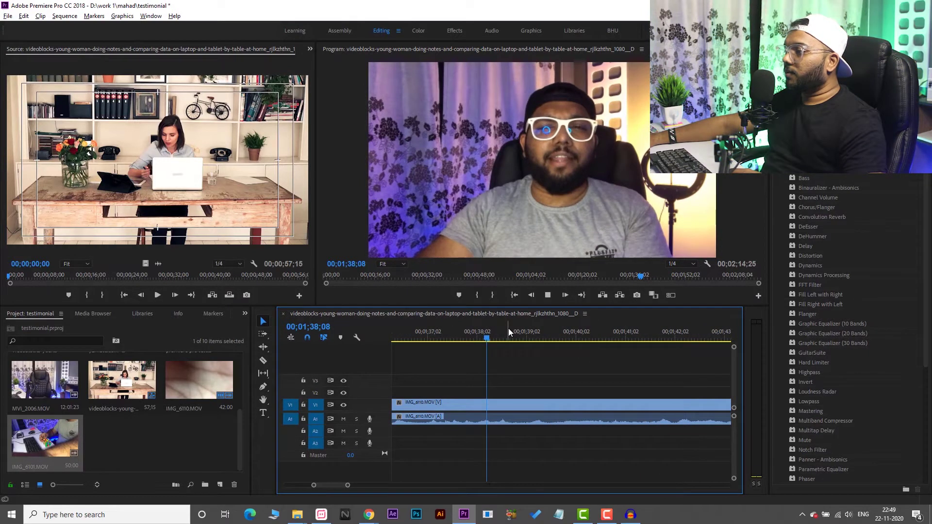
pyautogui.press('space')
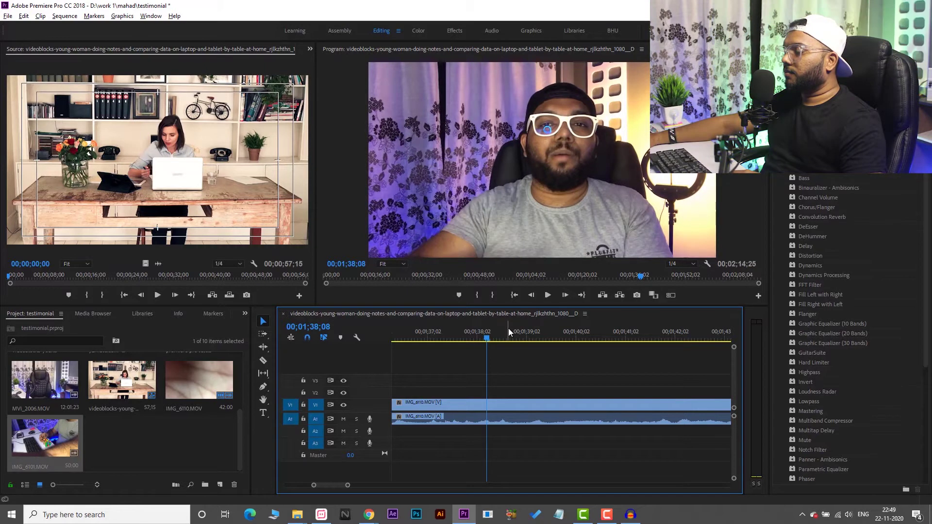
pyautogui.press('space')
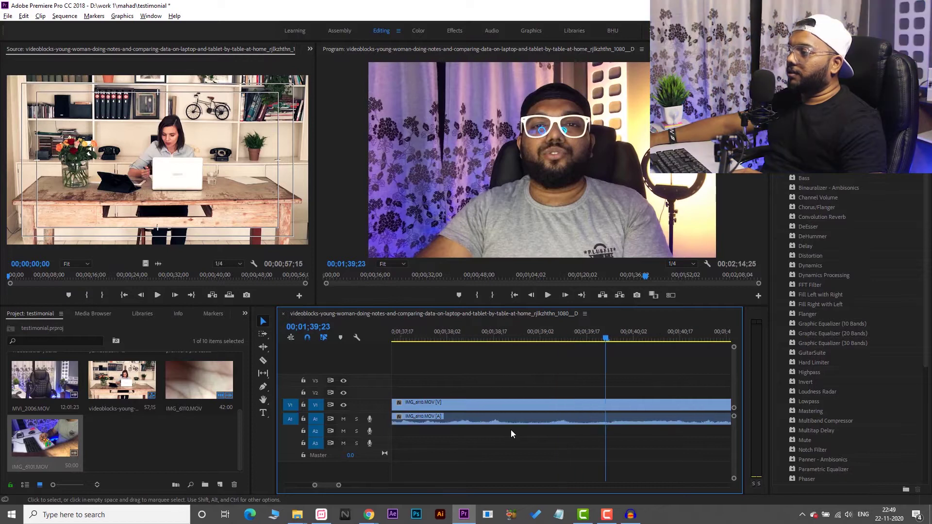
pyautogui.keyDown('alt'); pyautogui.scroll(3, 511, 429); pyautogui.keyUp('alt')
pyautogui.click(543, 338)
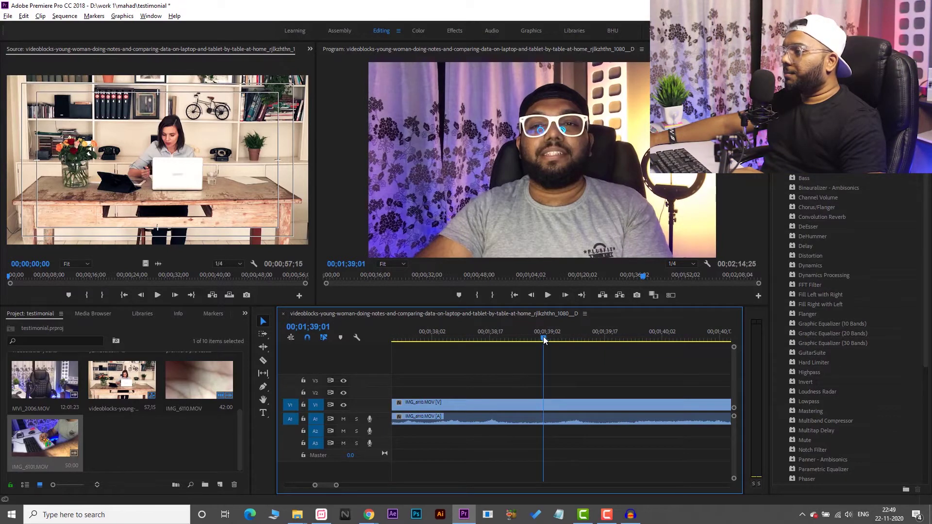
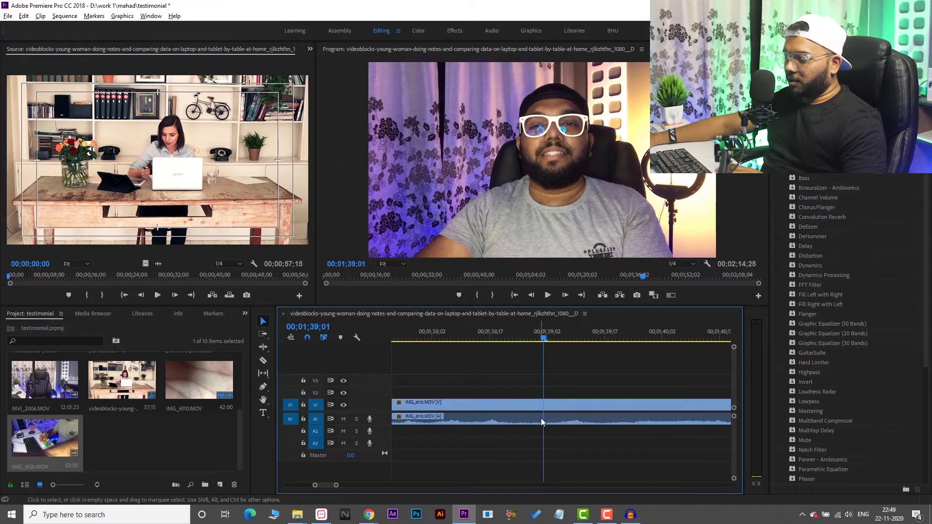
# Select the Razor tool and zoom the timeline in around 00;01;39;01.
pyautogui.press('c')
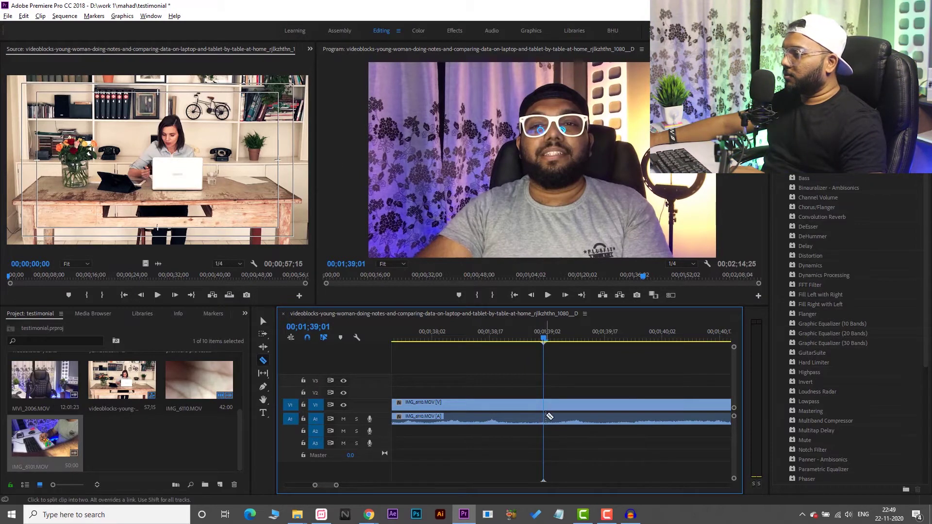
pyautogui.press('=')
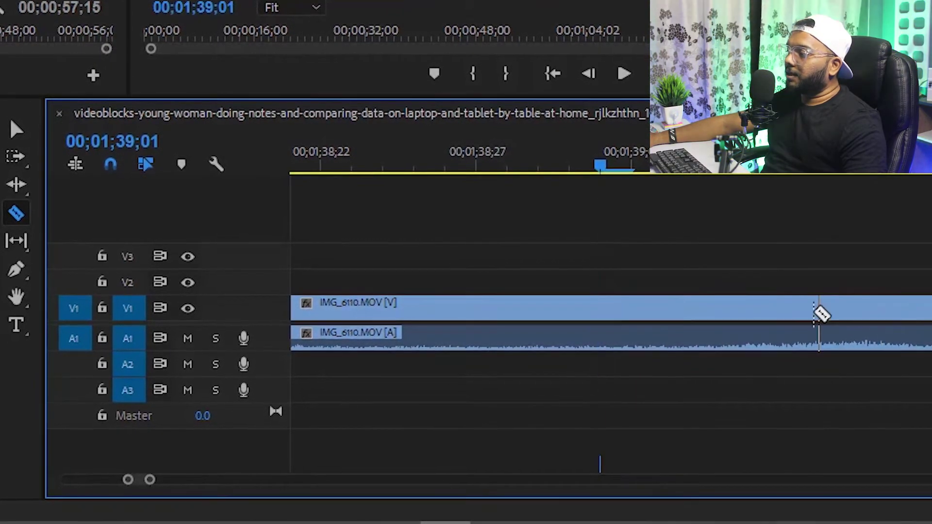
pyautogui.click(632, 310)
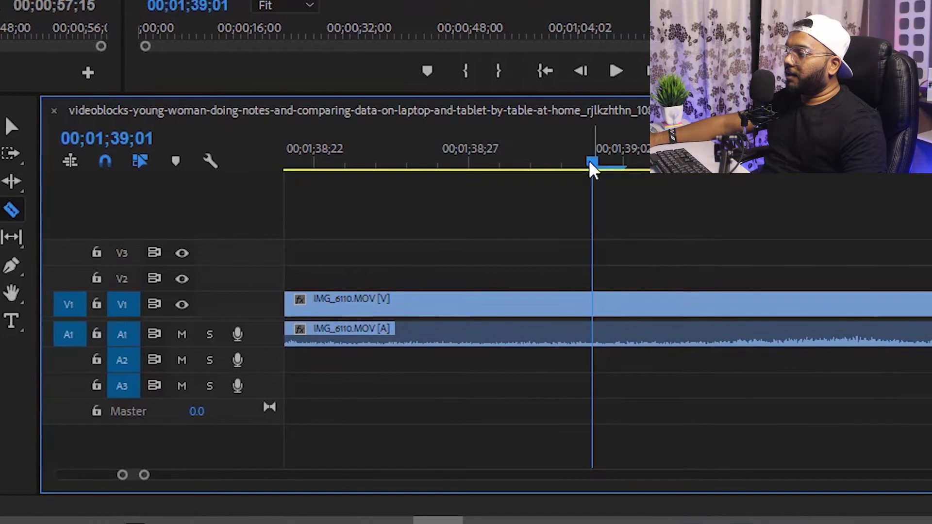
pyautogui.click(615, 314)
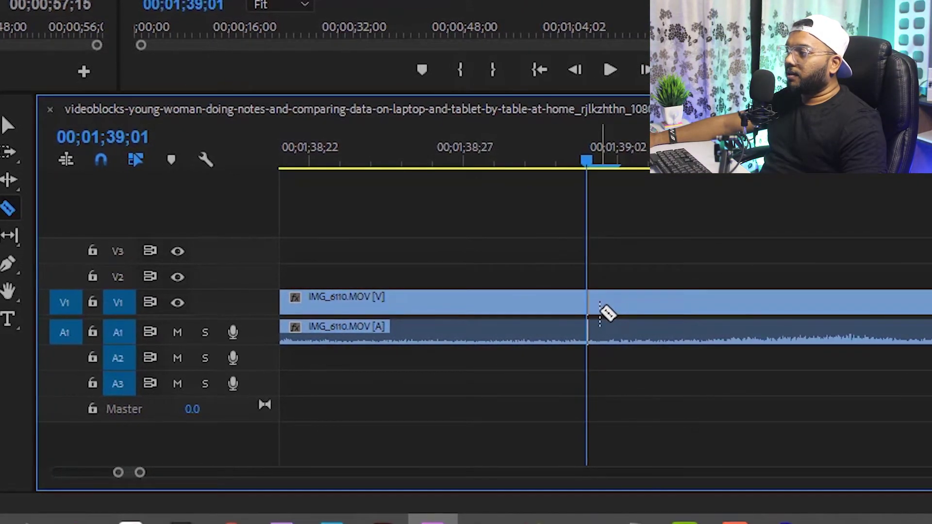
pyautogui.click(612, 313)
pyautogui.click(639, 313)
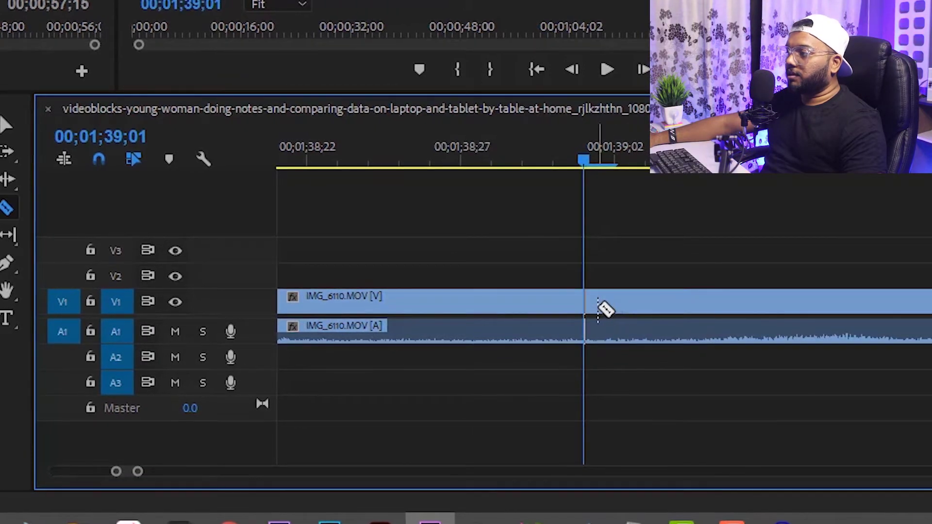
pyautogui.keyDown('alt'); pyautogui.scroll(-3, 637, 311); pyautogui.keyUp('alt')
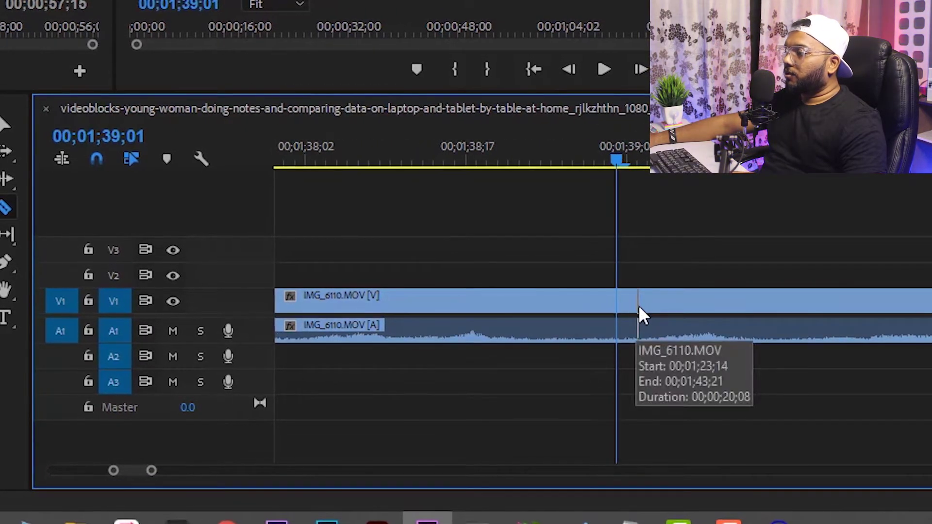
pyautogui.click(626, 311)
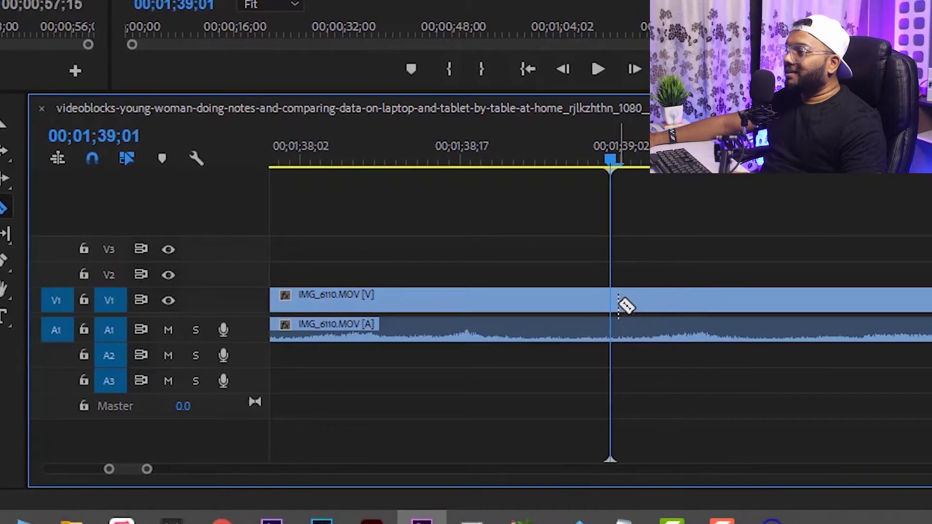
pyautogui.click(620, 304)
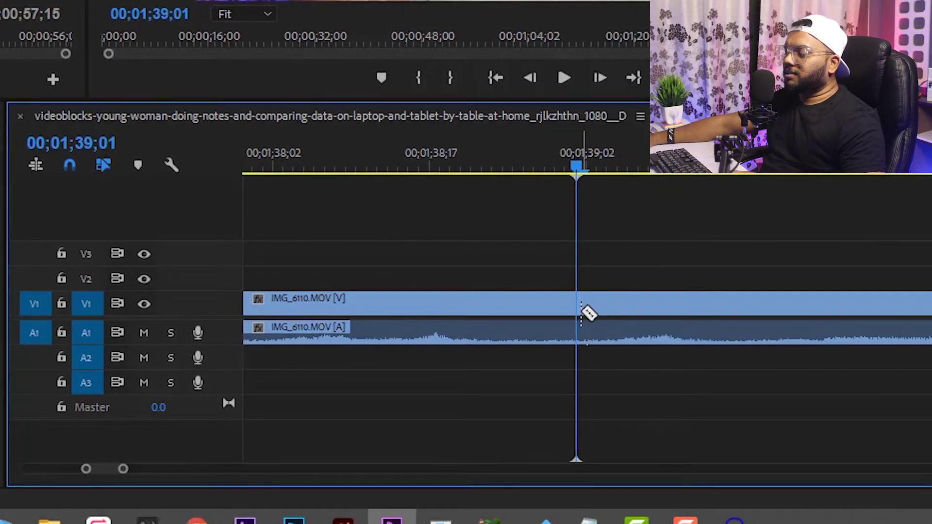
pyautogui.scroll(1, 587, 313)
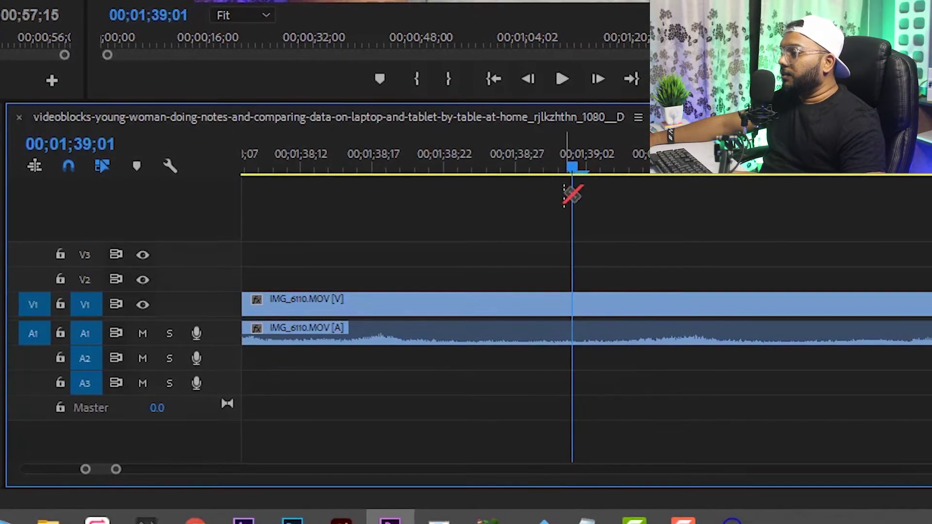
# Turn timeline snapping off and back on, and zoom the timeline out.
pyautogui.click(69, 167)
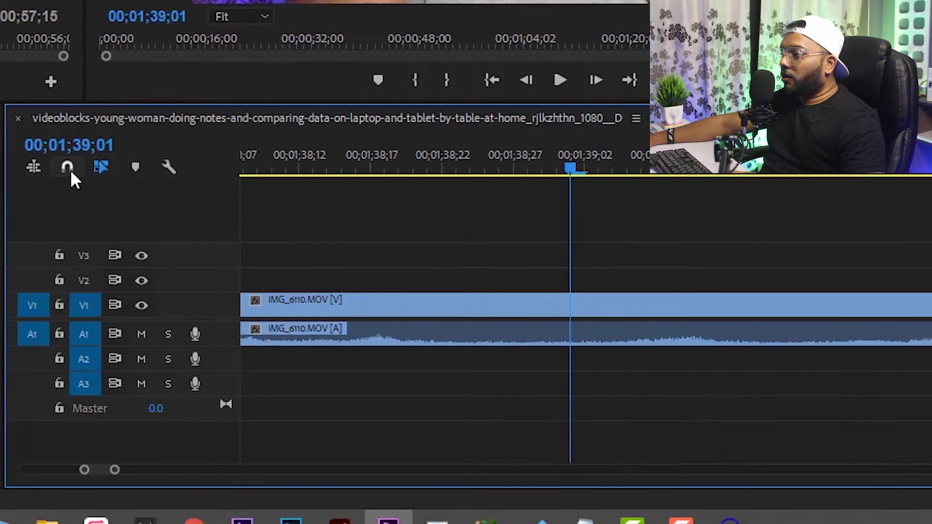
pyautogui.scroll(1, 575, 315)
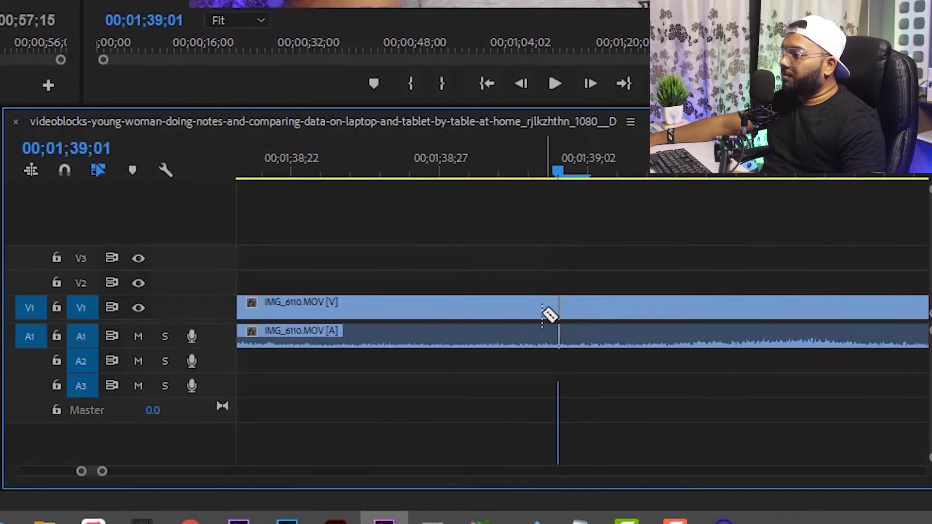
pyautogui.press('v')
pyautogui.scroll(-1, 576, 326)
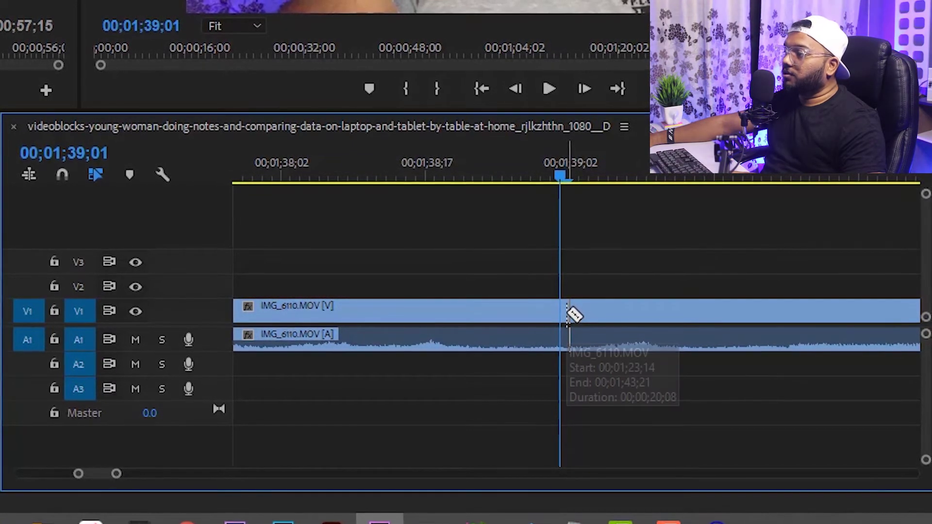
pyautogui.click(61, 175)
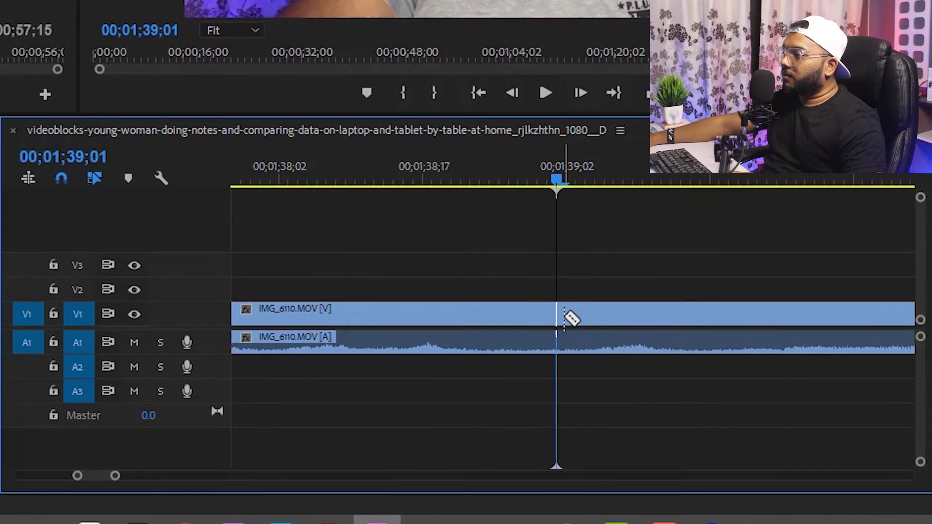
pyautogui.press('v')
pyautogui.press('-')
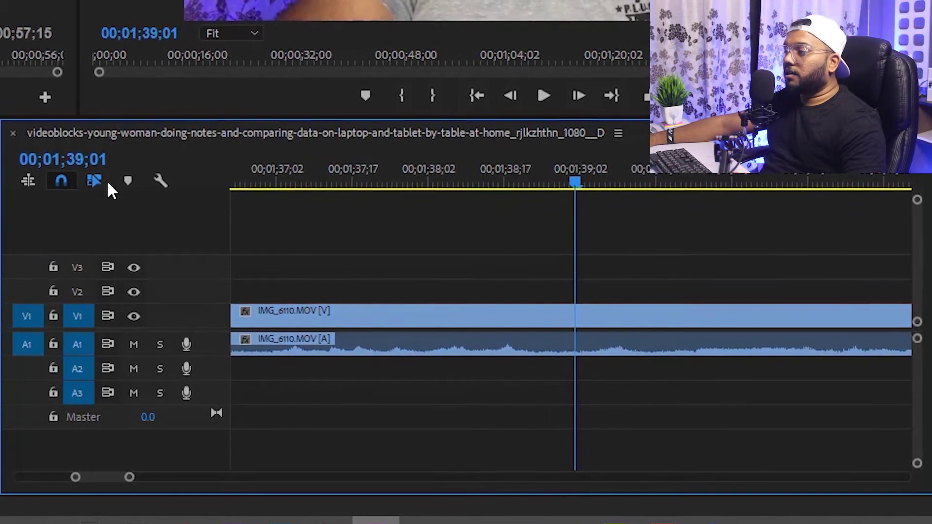
# Split IMG_6110.MOV at the playhead with the Razor tool and play past the cut.
pyautogui.press('c')
pyautogui.click(574, 321)
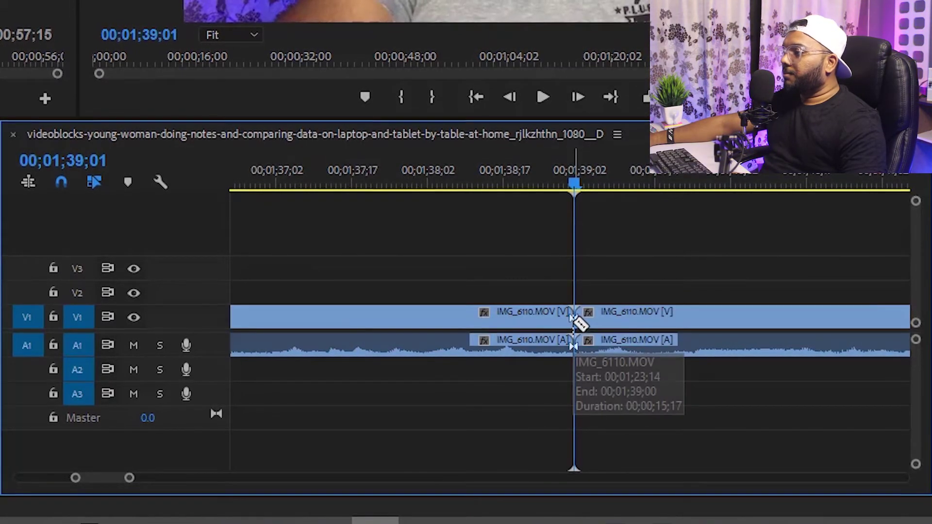
pyautogui.press('v')
pyautogui.press('space')
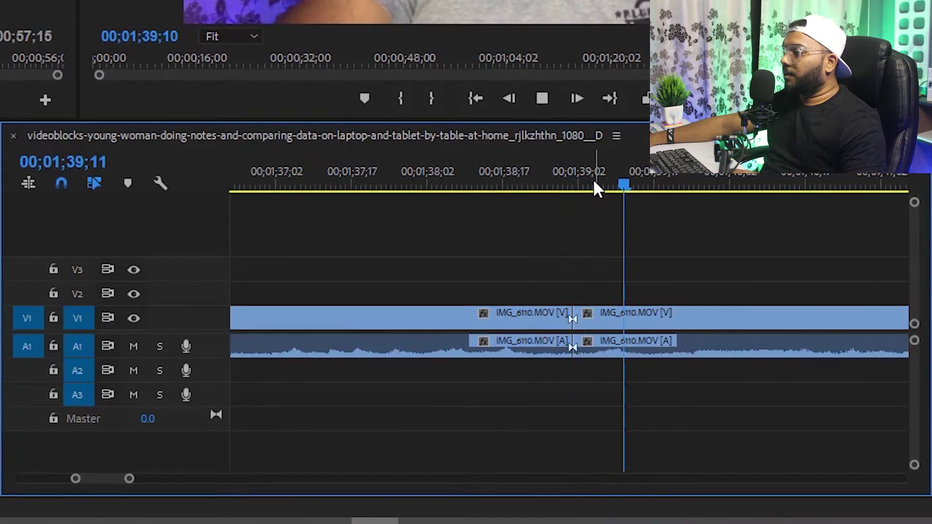
pyautogui.press('space')
# Replay from 00;01;39;15 and 00;01;39;16 to review the cut.
pyautogui.click(643, 187)
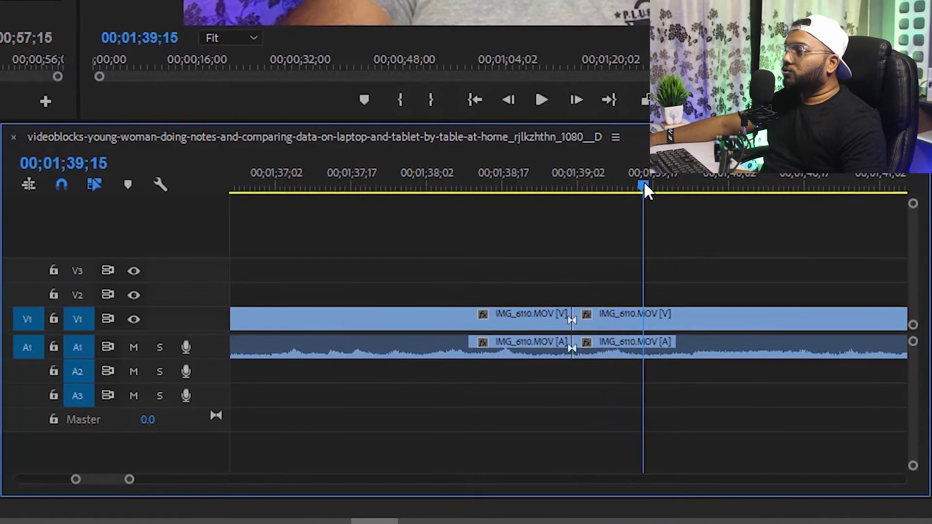
pyautogui.press('space')
pyautogui.press('space')
pyautogui.click(651, 182)
pyautogui.press('space')
pyautogui.press('space')
# Park the playhead at 00;01;39;19 and play to check the section.
pyautogui.scroll(2, 743, 317)
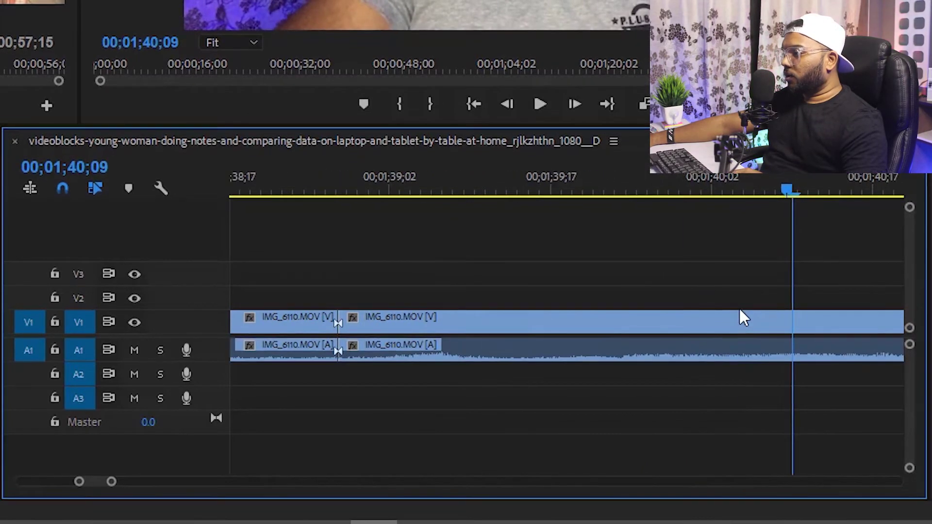
pyautogui.scroll(-2, 743, 318)
pyautogui.click(666, 188)
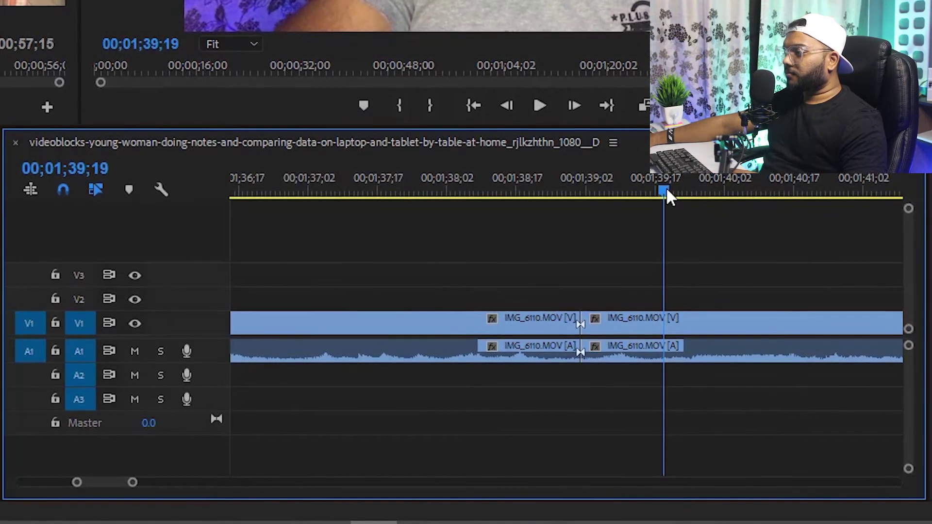
pyautogui.scroll(2, 691, 360)
pyautogui.scroll(2, 685, 350)
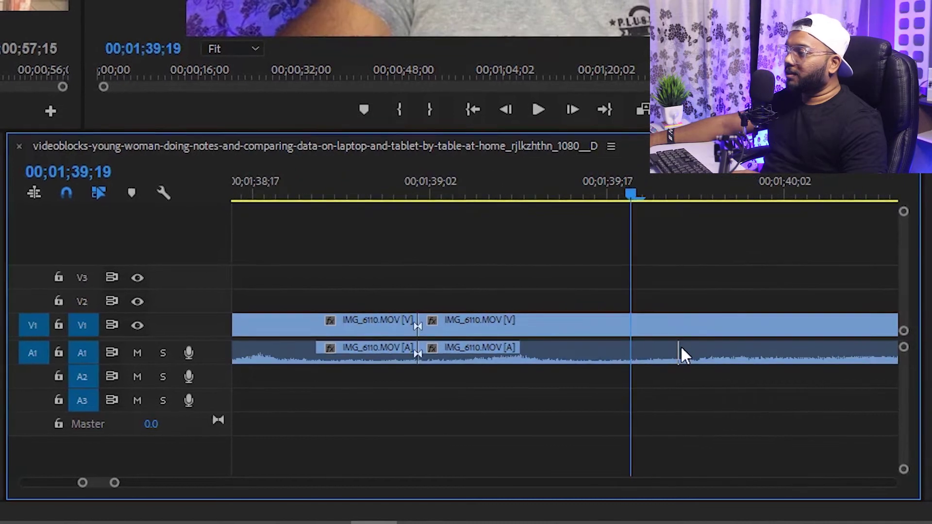
pyautogui.scroll(2, 681, 352)
pyautogui.press('space')
pyautogui.press('space')
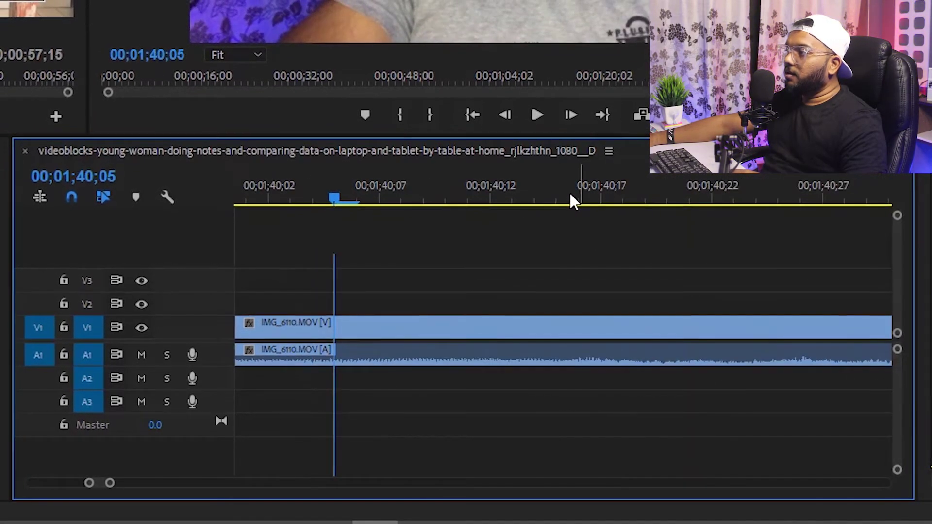
# Play from 00;01;39;20, then jump back to about 01;39;17 in the clip.
pyautogui.scroll(3, 413, 250)
pyautogui.click(337, 185)
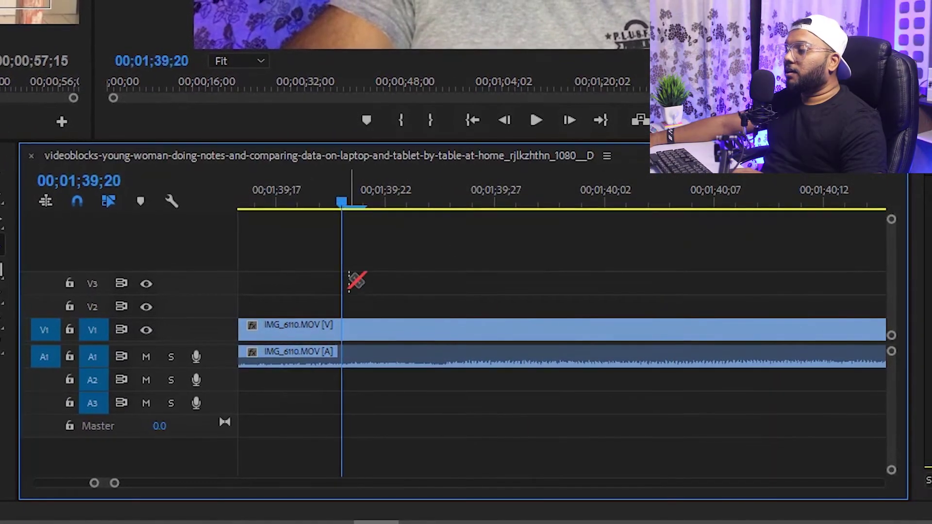
pyautogui.scroll(-2, 352, 281)
pyautogui.press('space')
pyautogui.press('space')
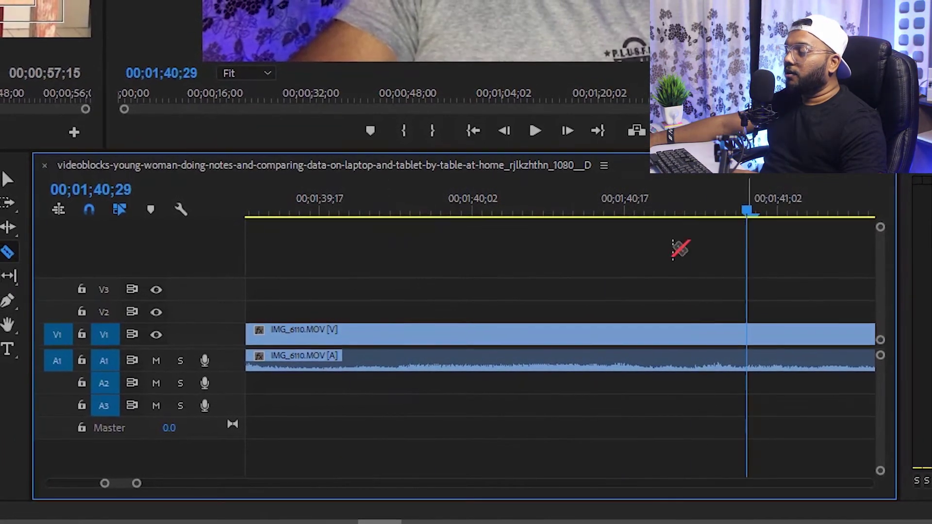
pyautogui.click(319, 211)
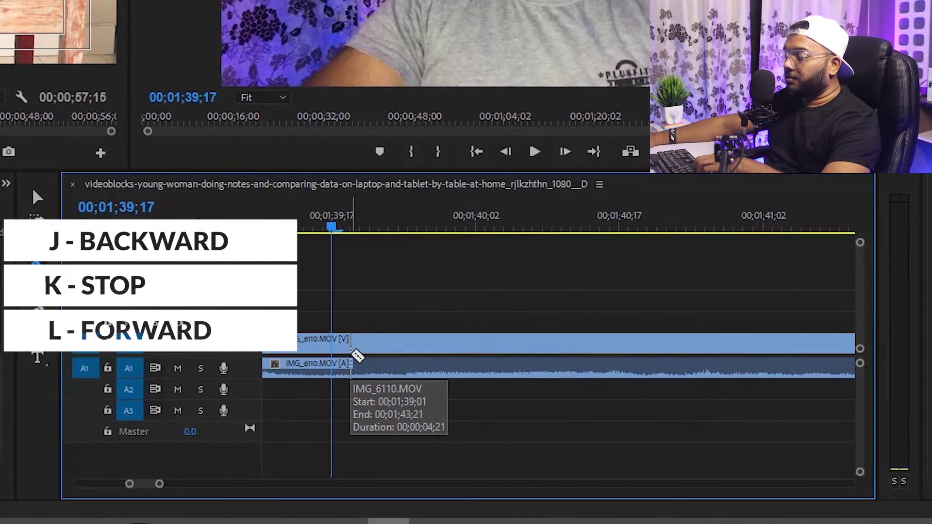
# Play the sequence forward from 00;01;39;08, just after the cut.
pyautogui.scroll(3, 357, 357)
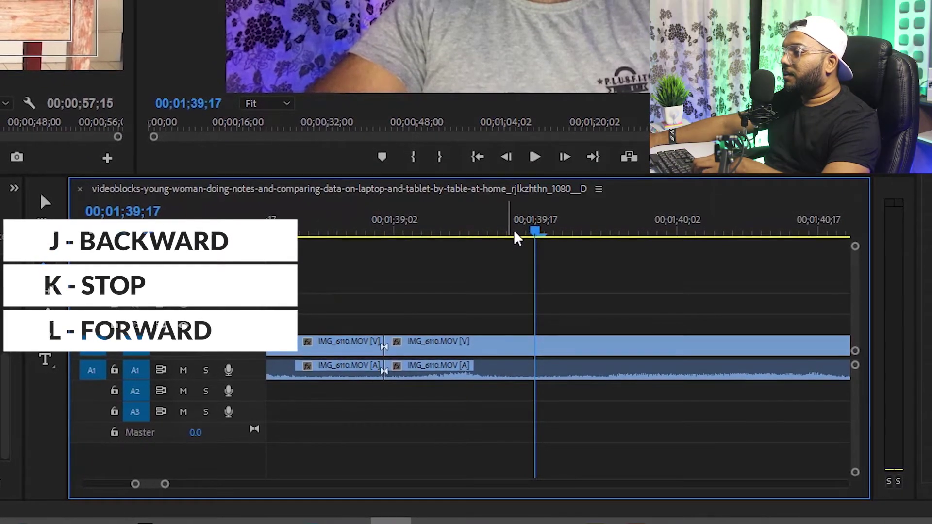
pyautogui.click(451, 236)
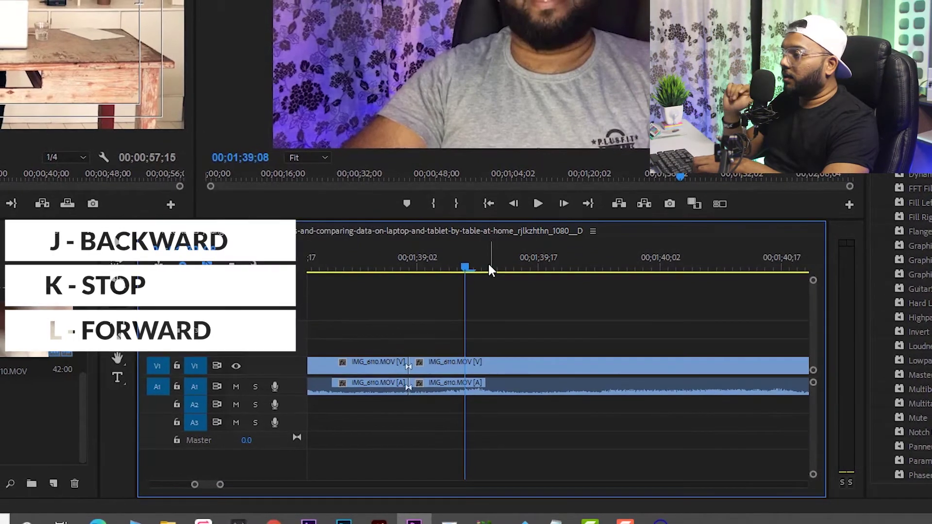
pyautogui.press('l')
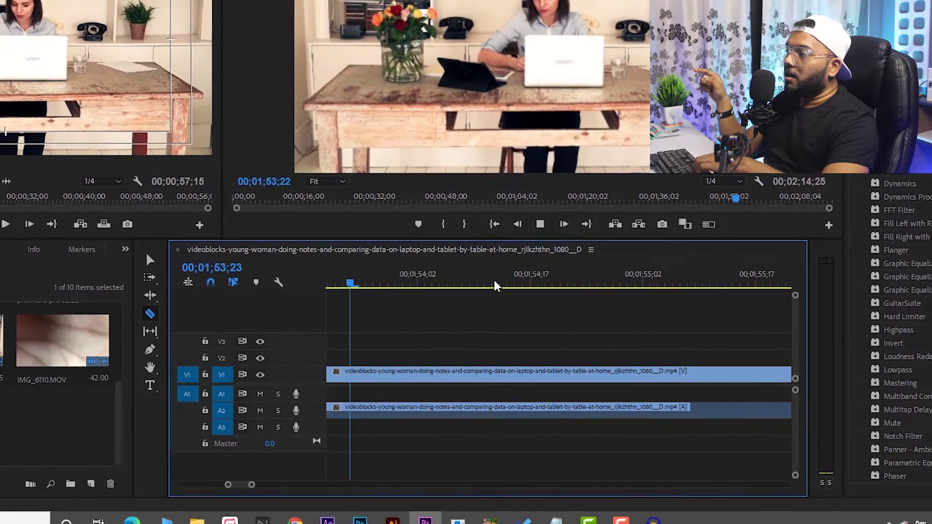
# Stop playback, play backward onto IMG_6110.MOV, then creep forward a few frames.
pyautogui.press('space')
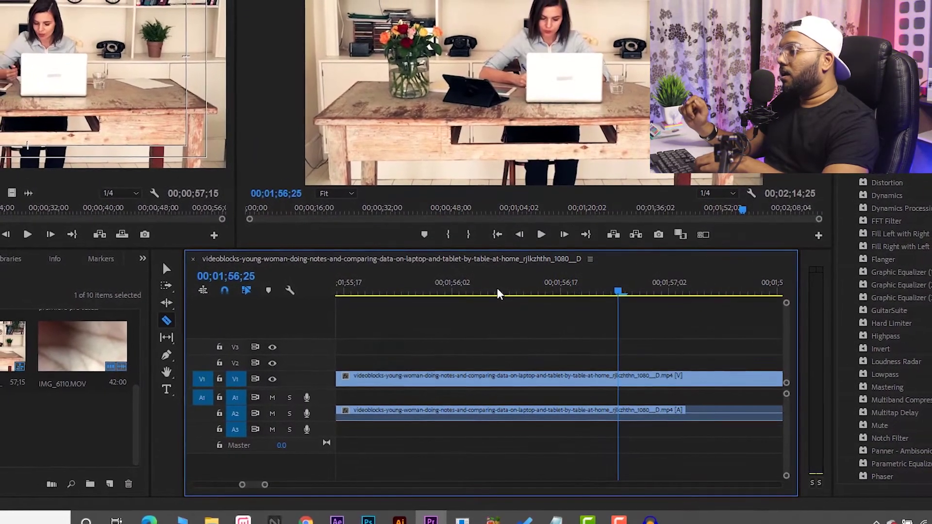
pyautogui.press('space')
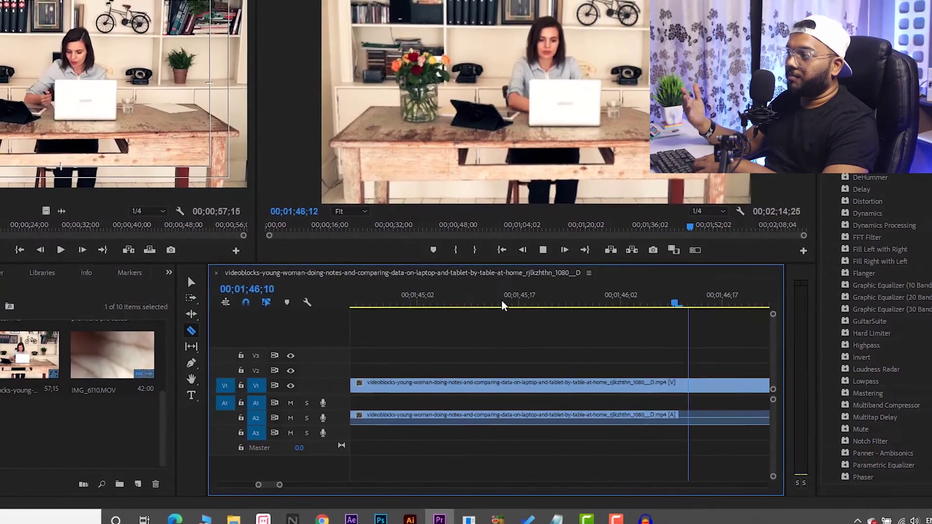
pyautogui.press('space')
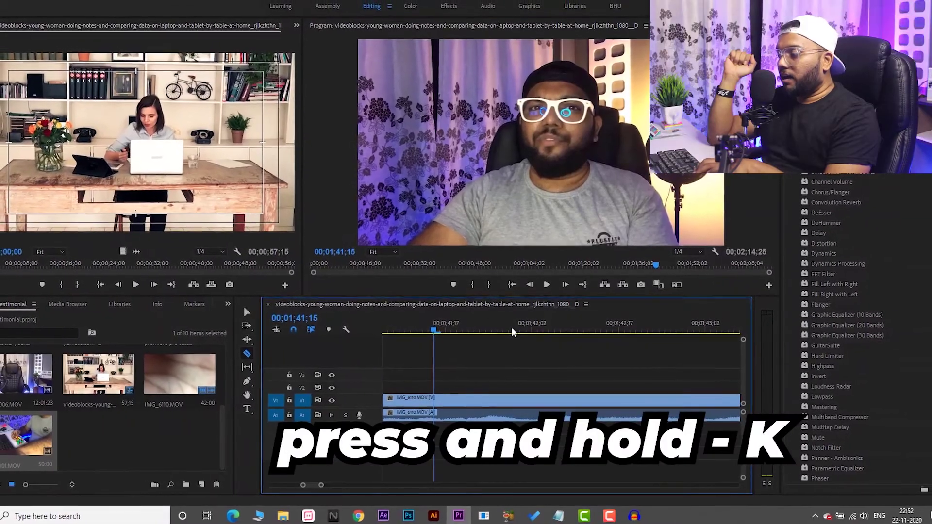
pyautogui.hotkey('k', 'l')
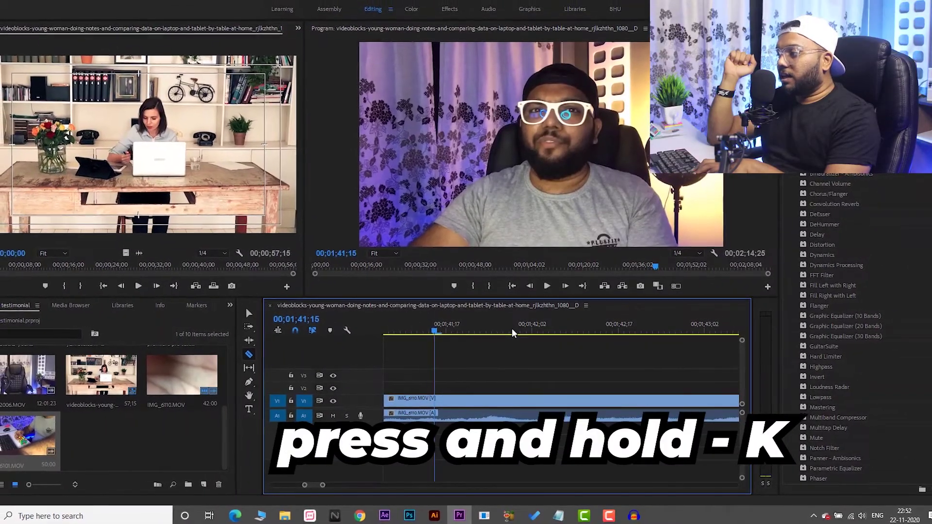
pyautogui.press('l')
pyautogui.press('l')
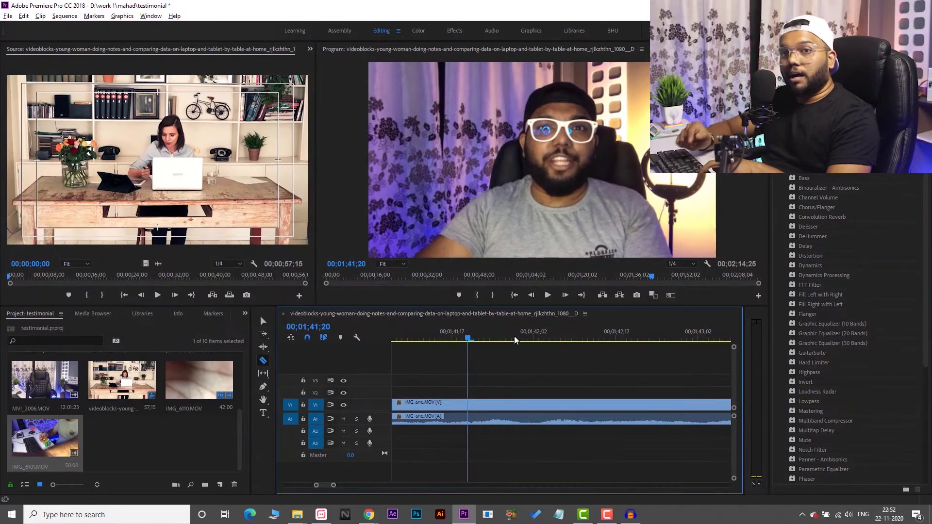
pyautogui.press('Right')
pyautogui.press('Right')
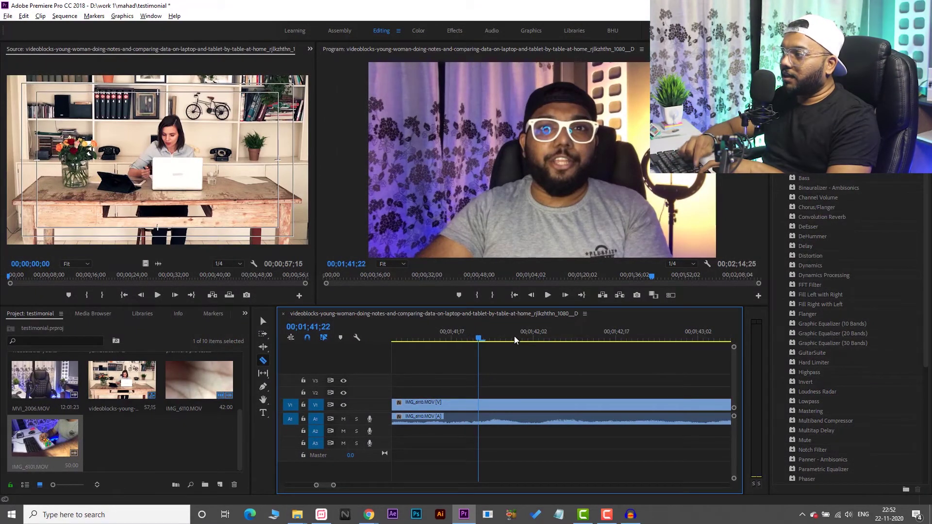
pyautogui.press('Right')
pyautogui.press('Right')
pyautogui.press('Right')
pyautogui.press('Right')
pyautogui.press('Right')
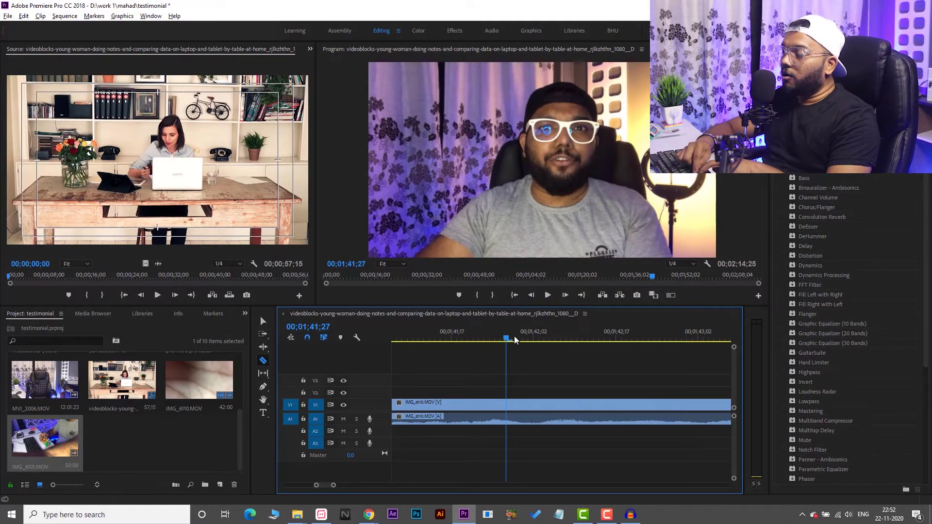
pyautogui.press('Right')
pyautogui.press('Right')
pyautogui.press('Right')
pyautogui.press('Right')
pyautogui.press('Right')
pyautogui.press('Right')
pyautogui.press('Right')
pyautogui.press('Right')
pyautogui.press('Right')
pyautogui.press('Right')
pyautogui.press('Right')
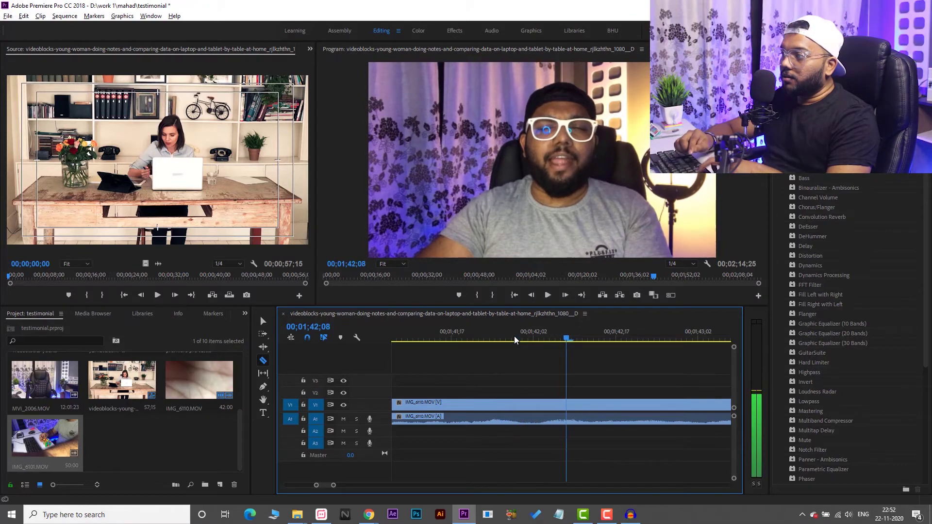
# Advance frame by frame toward 01;43;05, then step back one frame.
pyautogui.click(565, 296)
pyautogui.doubleClick(565, 295)
pyautogui.tripleClick(565, 296)
pyautogui.tripleClick(565, 296)
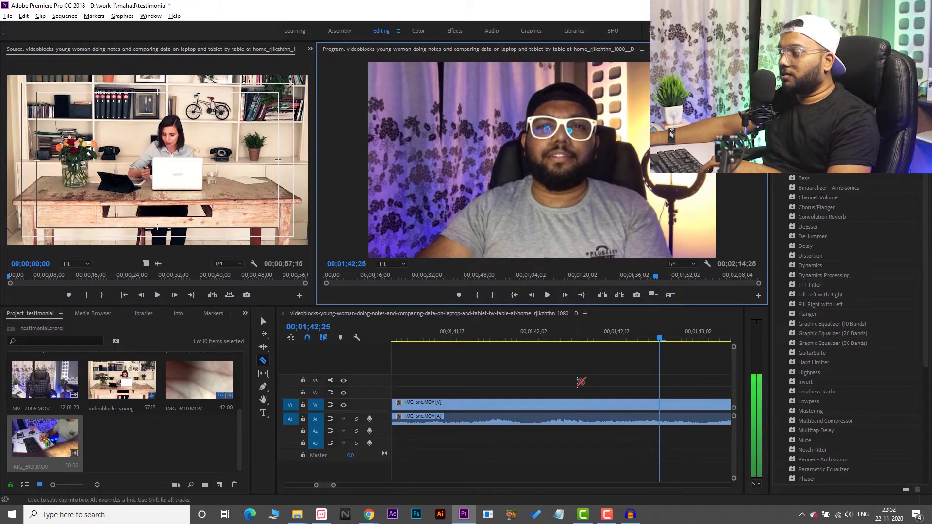
pyautogui.press('Right')
pyautogui.press('Right')
pyautogui.press('Right')
pyautogui.press('Right')
pyautogui.press('Right')
pyautogui.press('Right')
pyautogui.press('Right')
pyautogui.press('Right')
pyautogui.press('Right')
pyautogui.press('Right')
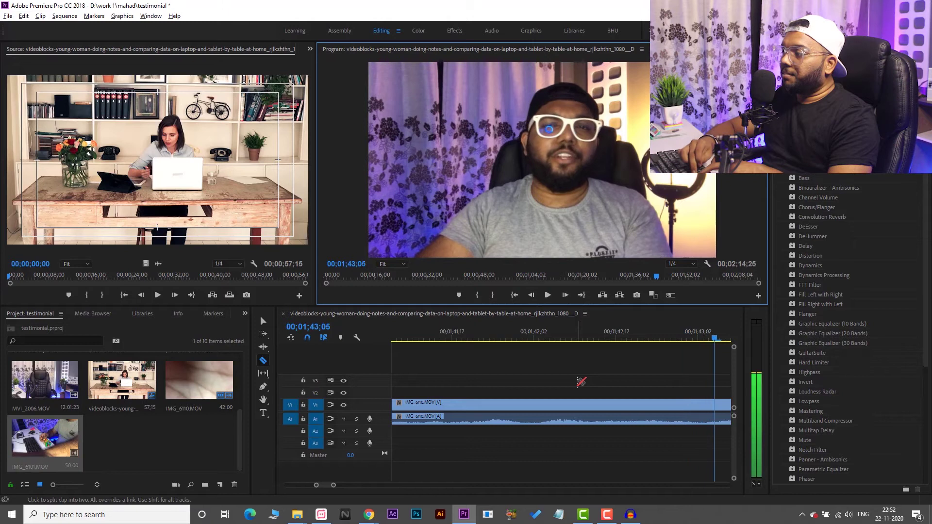
pyautogui.press('Right')
pyautogui.press('Right')
pyautogui.press('Right')
pyautogui.press('Right')
pyautogui.press('Right')
pyautogui.press('Right')
pyautogui.press('Right')
pyautogui.press('Right')
pyautogui.press('Right')
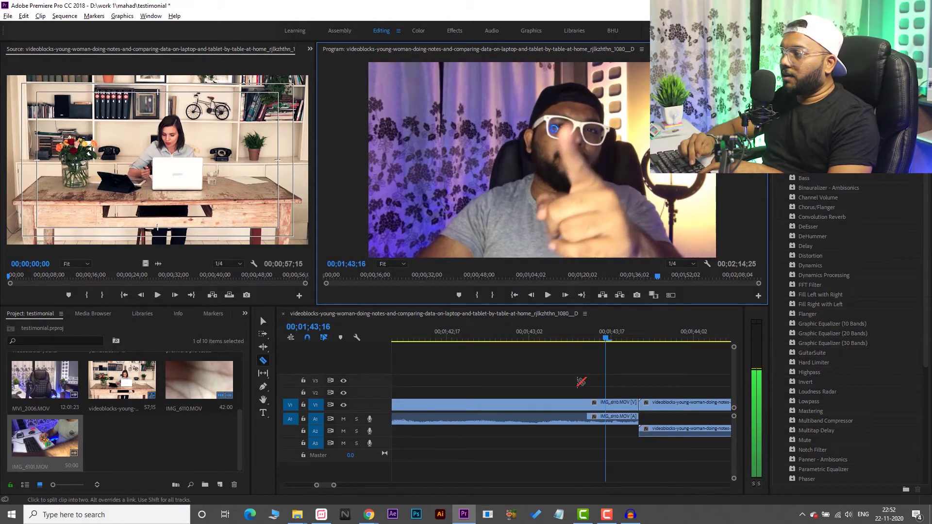
pyautogui.press('Left')
pyautogui.press('Left')
pyautogui.press('Left')
pyautogui.press('Left')
pyautogui.press('Left')
pyautogui.press('Left')
pyautogui.press('Left')
pyautogui.press('Left')
pyautogui.press('Left')
pyautogui.press('Left')
pyautogui.press('Left')
pyautogui.press('Left')
pyautogui.press('Left')
pyautogui.press('Left')
pyautogui.press('Left')
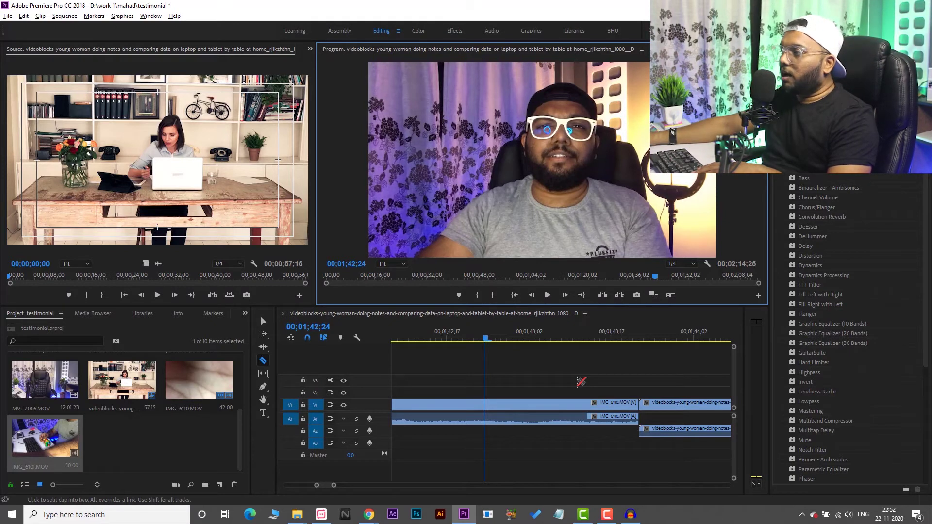
pyautogui.click(566, 295)
pyautogui.click(566, 295)
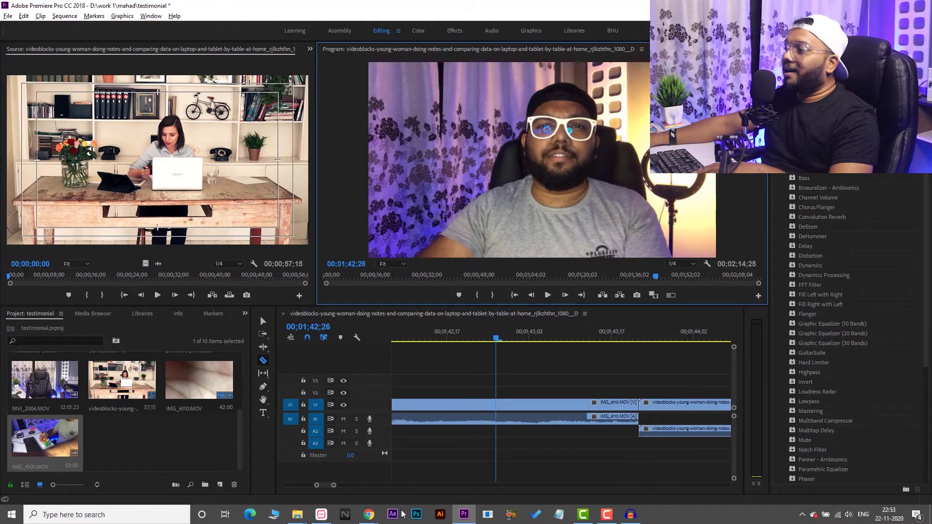
pyautogui.scroll(-5, 523, 399)
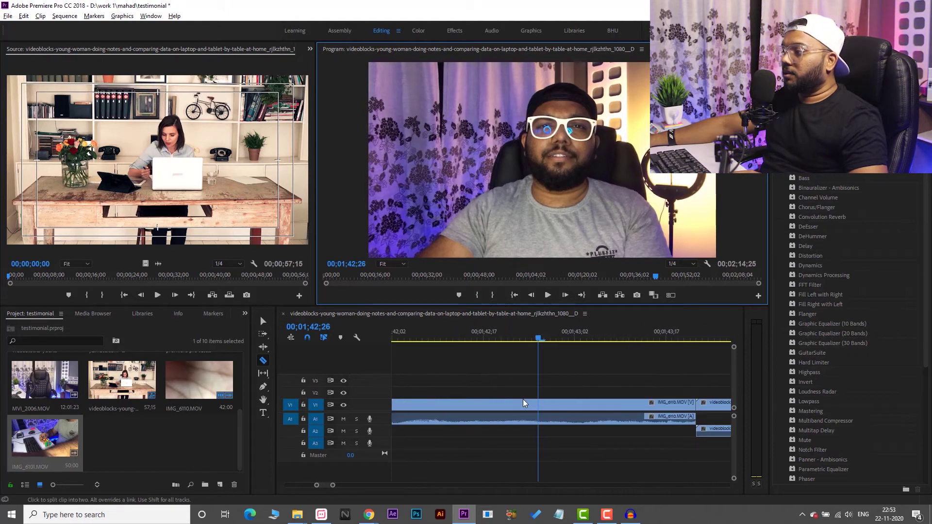
pyautogui.scroll(2, 468, 411)
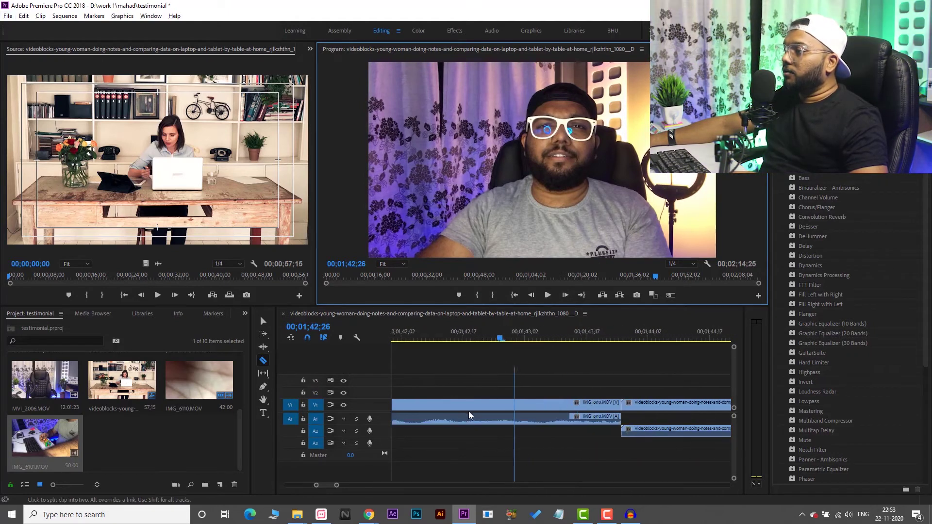
pyautogui.scroll(2, 468, 411)
pyautogui.scroll(2, 468, 411)
pyautogui.scroll(4, 469, 415)
pyautogui.click(485, 410)
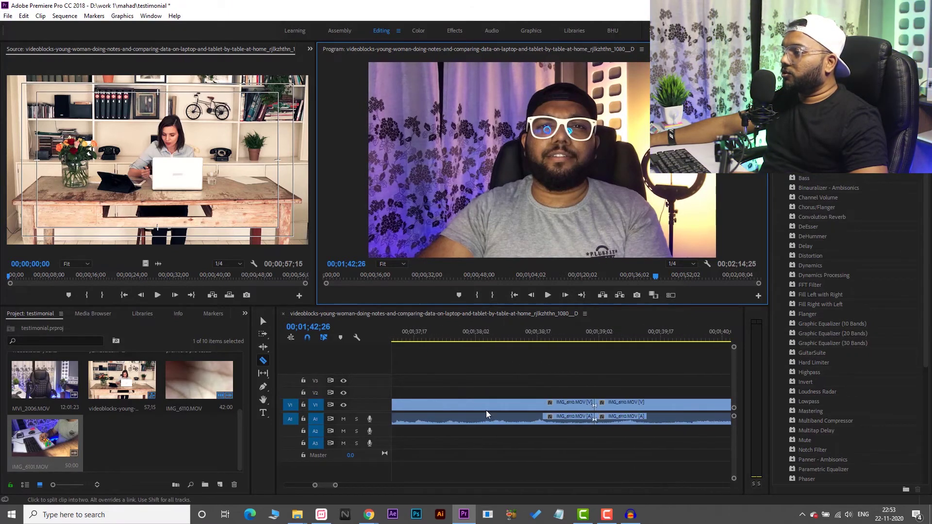
pyautogui.click(530, 337)
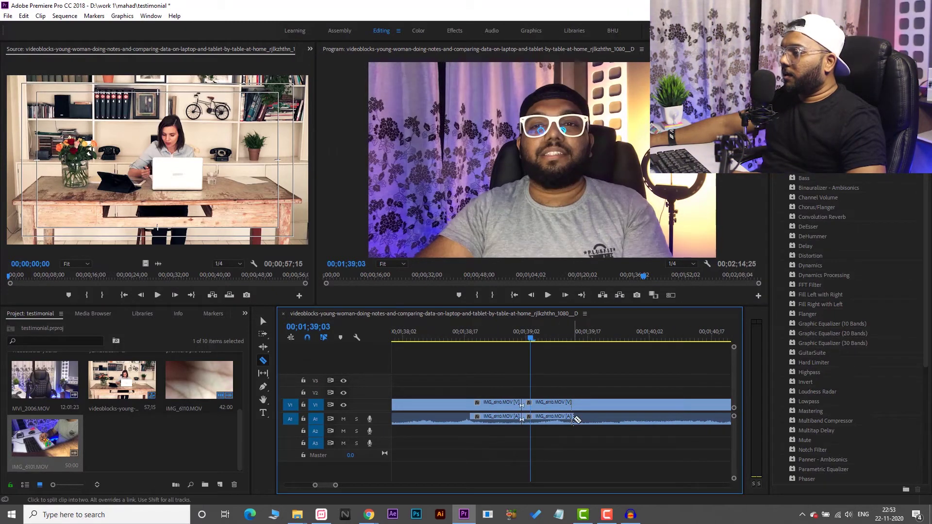
pyautogui.click(543, 335)
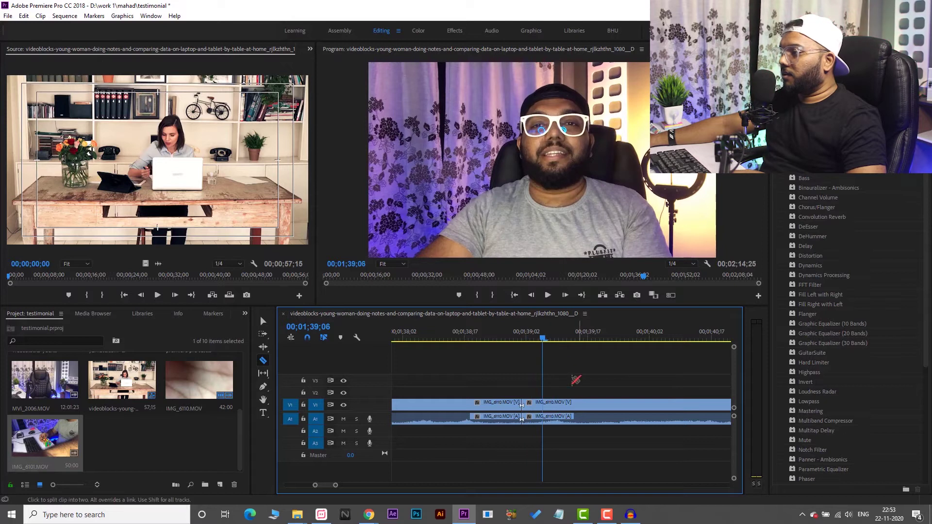
pyautogui.press('Right')
pyautogui.press('Right')
pyautogui.press('Right')
pyautogui.press('Right')
pyautogui.press('space')
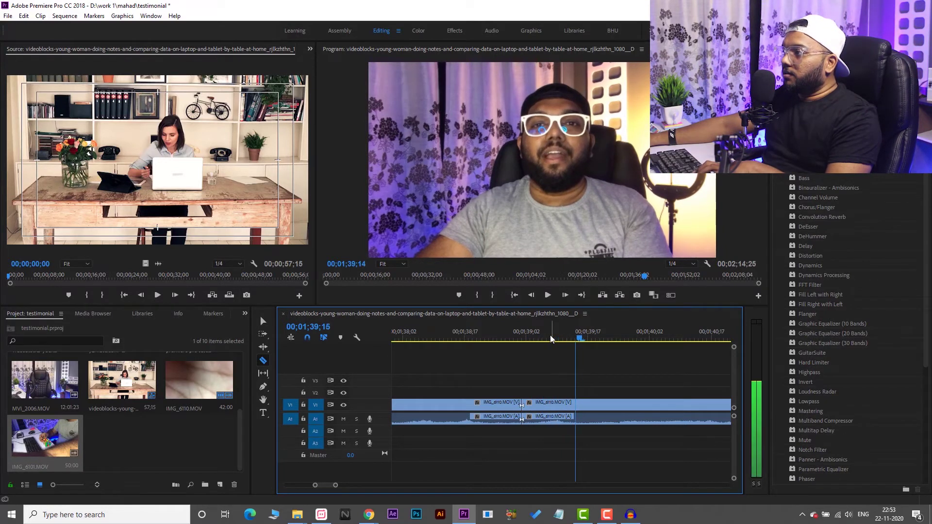
pyautogui.press('Right')
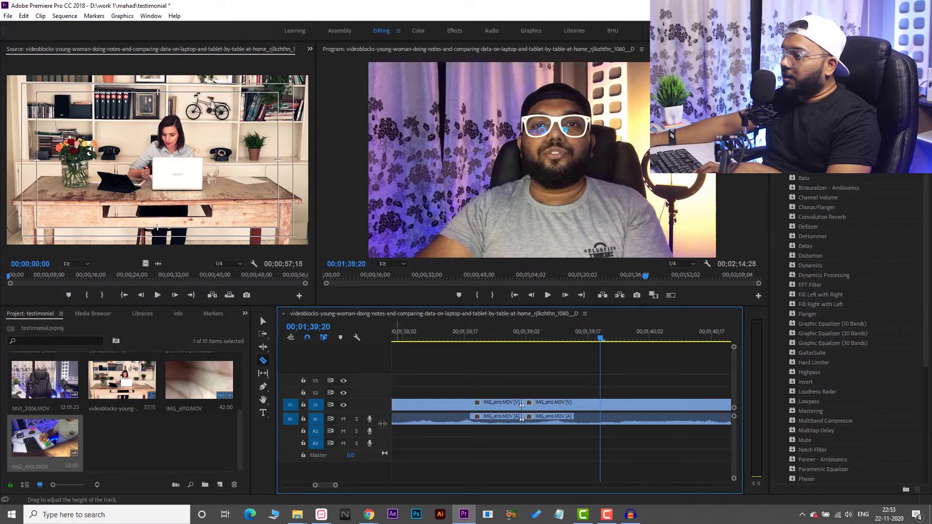
# Heighten the A1 track to show the waveform, then razor-cut the clip at 00;01;39;24.
pyautogui.moveTo(381, 425); pyautogui.dragTo(378, 450)
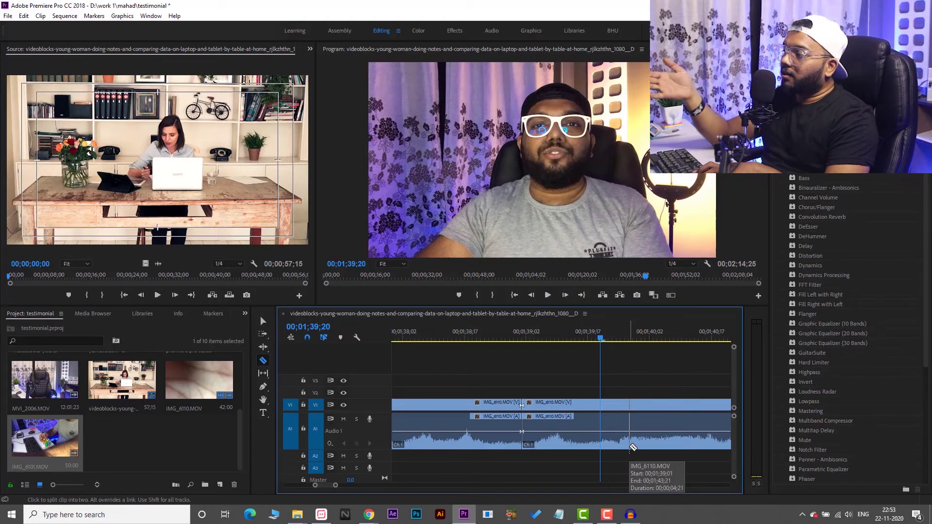
pyautogui.press('space')
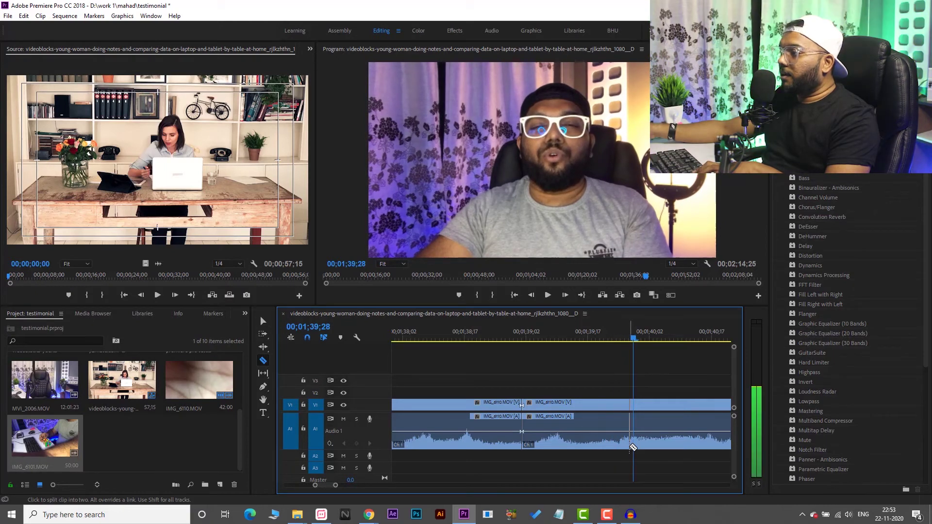
pyautogui.press('Left')
pyautogui.press('Left')
pyautogui.press('Left')
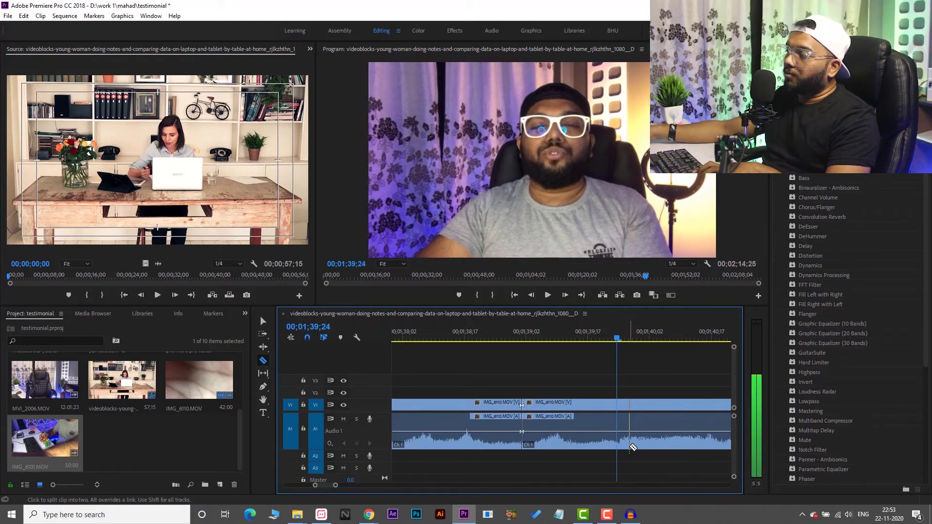
pyautogui.click(618, 404)
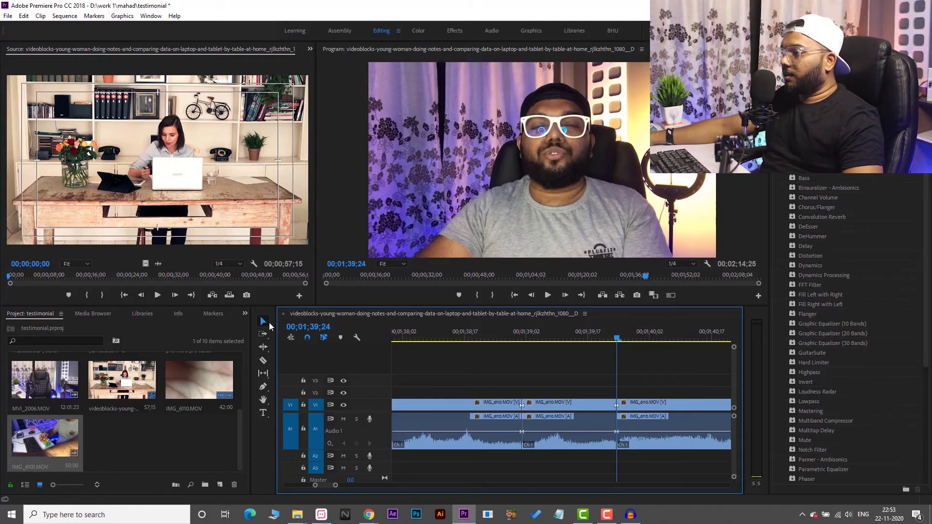
# Delete the middle section between the cuts, try removing the leftover gap, then undo.
pyautogui.click(263, 322)
pyautogui.click(582, 427)
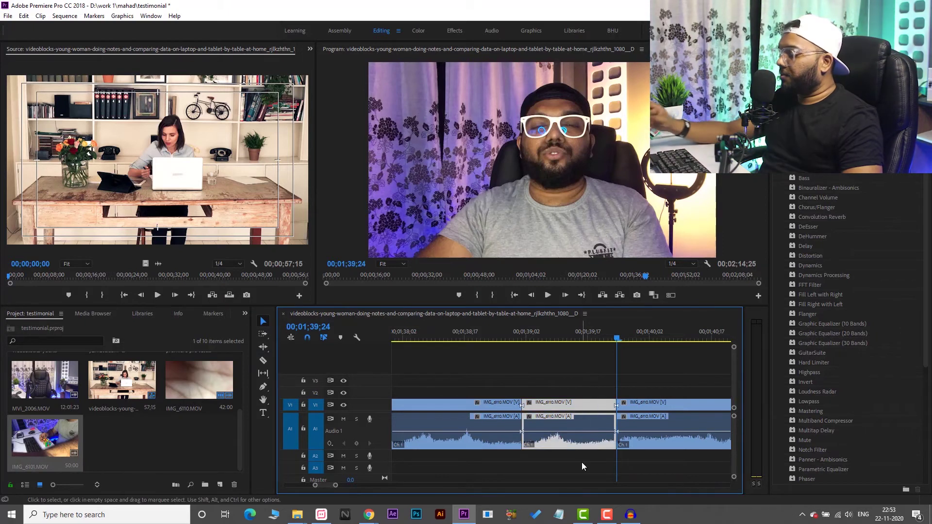
pyautogui.press('Delete')
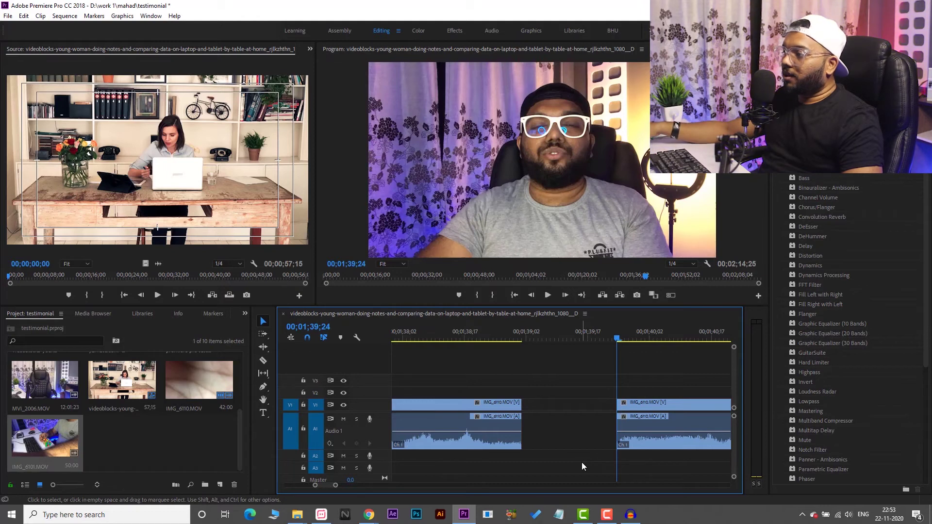
pyautogui.click(556, 415)
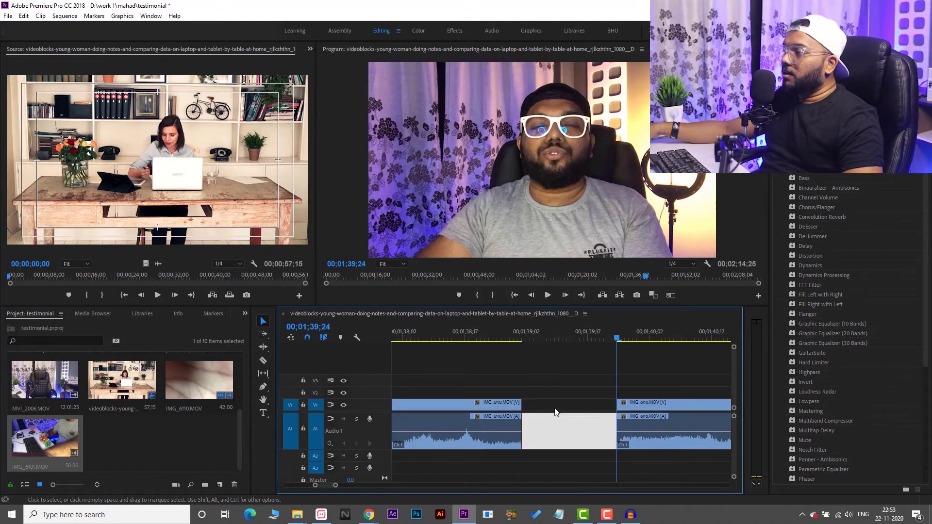
pyautogui.rightClick(556, 408)
pyautogui.click(545, 402)
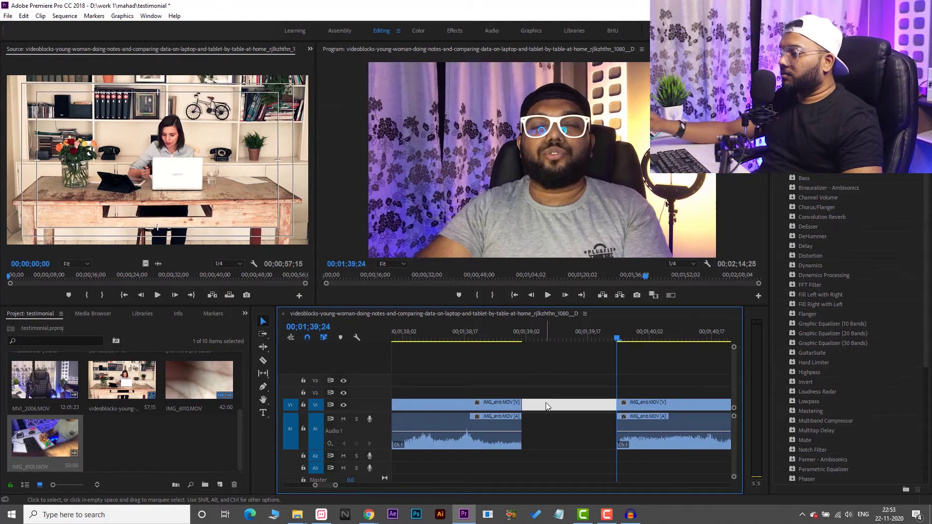
pyautogui.press('Delete')
pyautogui.hotkey('ctrl', 'z')
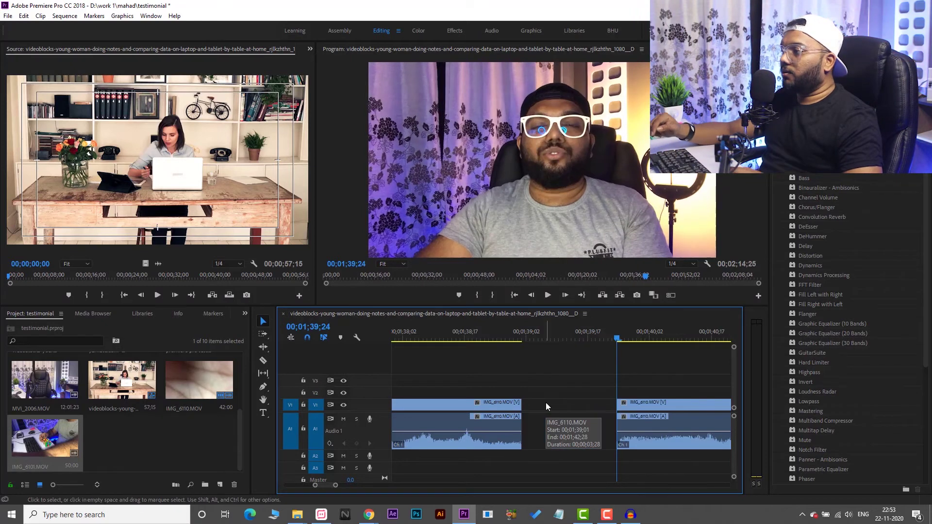
# Ripple delete the gap, undo, then ripple delete the 23-frame middle section.
pyautogui.rightClick(546, 403)
pyautogui.click(561, 412)
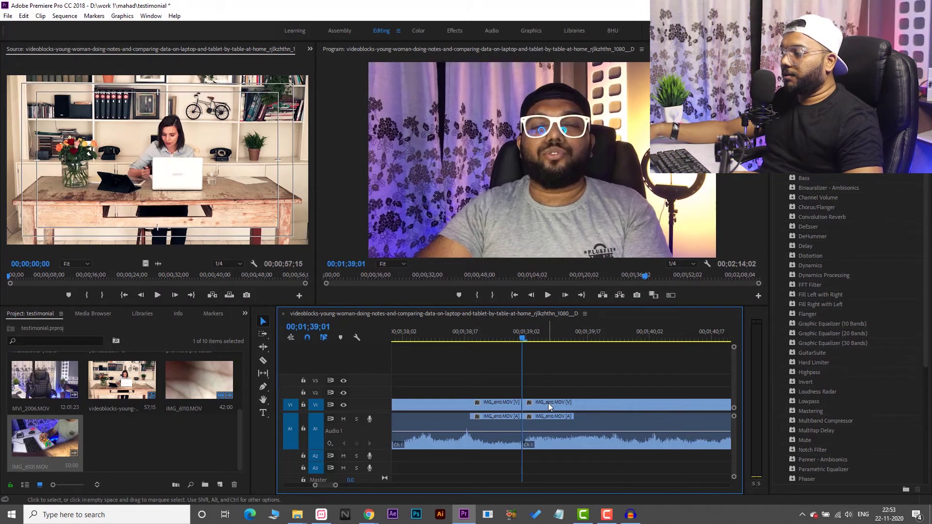
pyautogui.hotkey('ctrl', 'z')
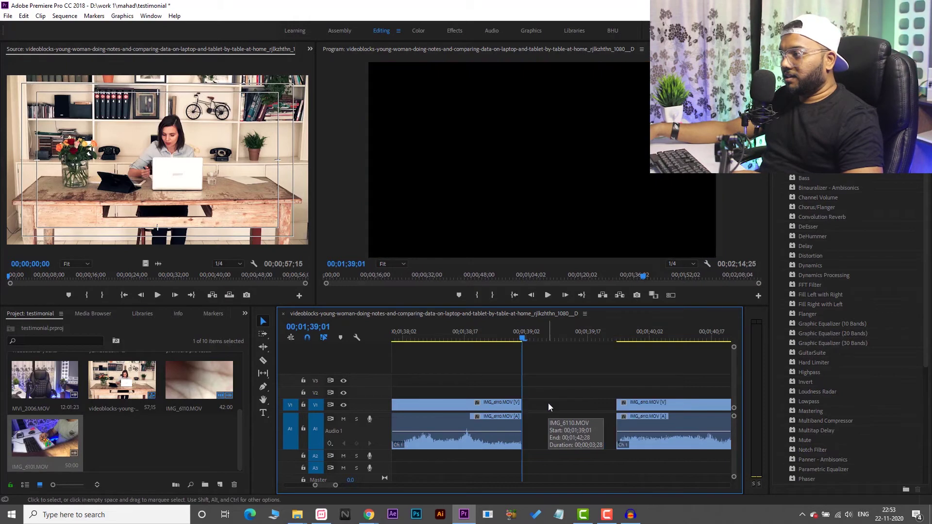
pyautogui.click(549, 403)
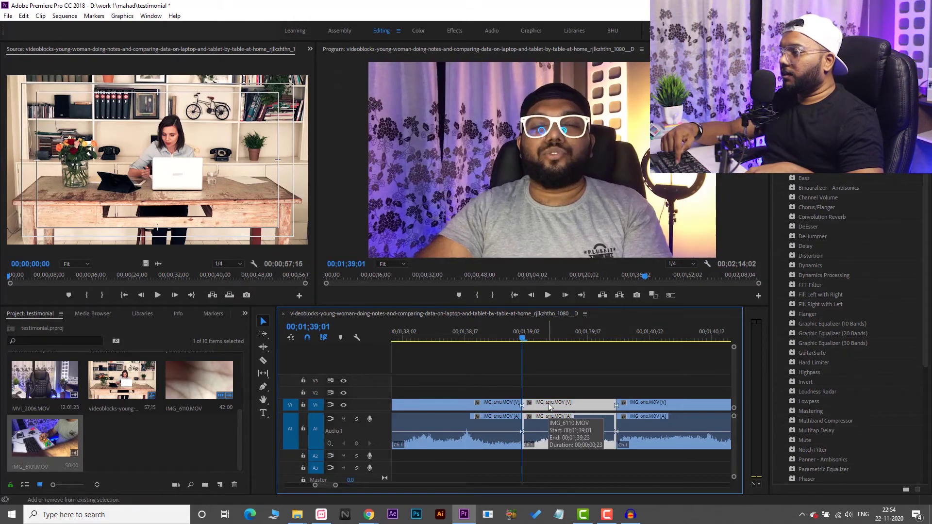
pyautogui.hotkey('shift', 'Delete')
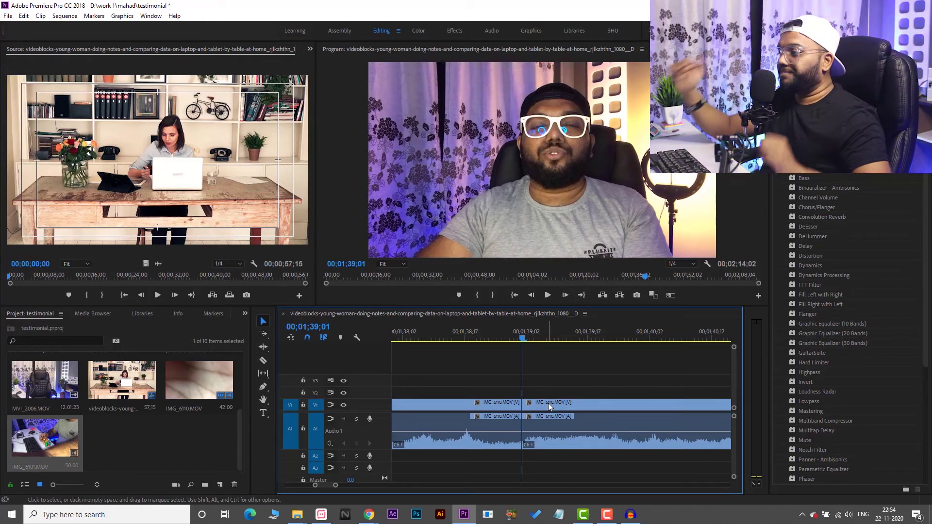
pyautogui.click(435, 339)
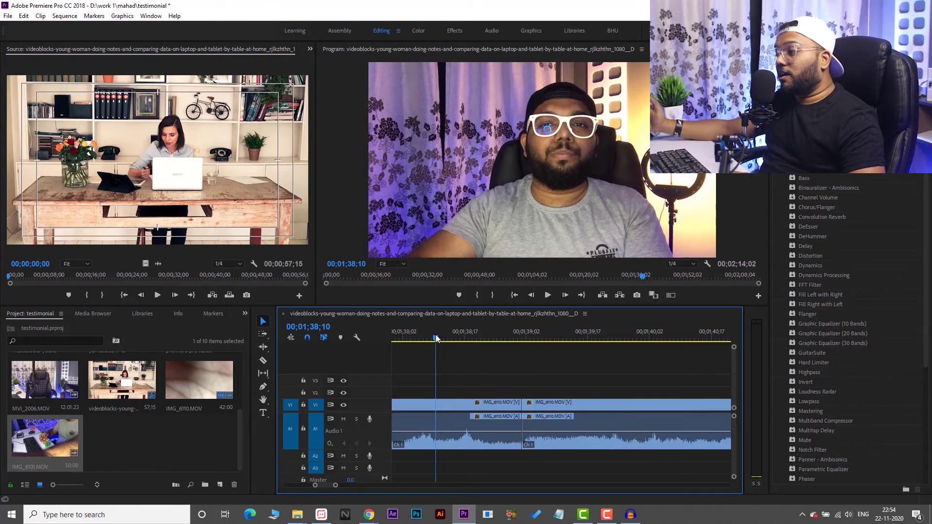
pyautogui.press('space')
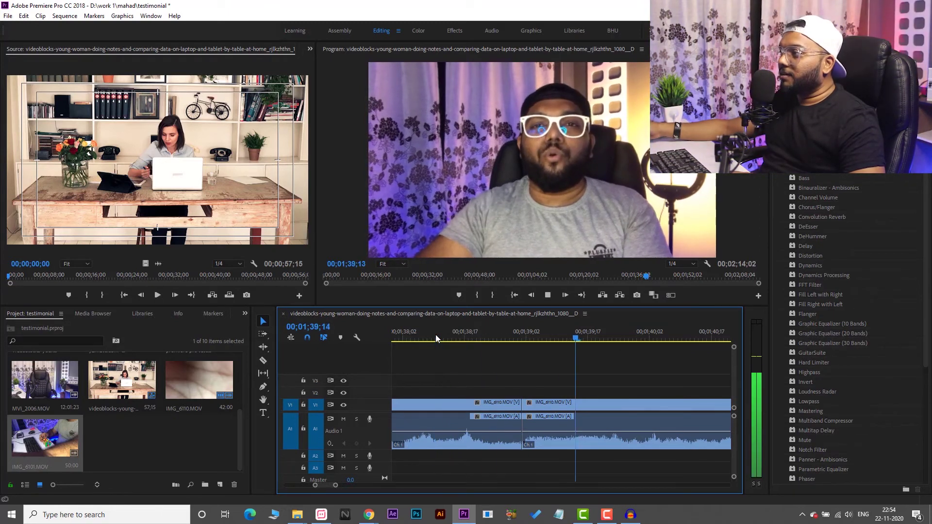
pyautogui.press('space')
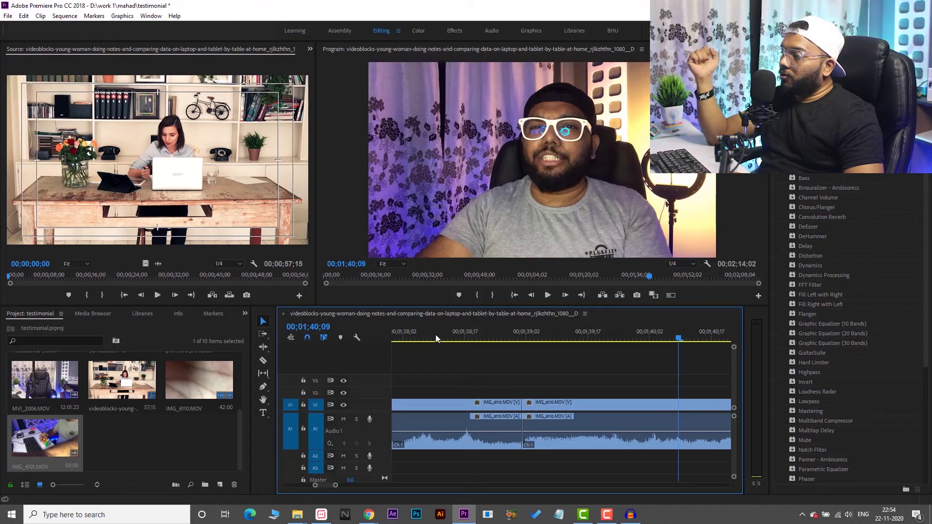
# Razor-cut IMG_6110.MOV's video and audio at many points along V1/A1.
pyautogui.click(263, 362)
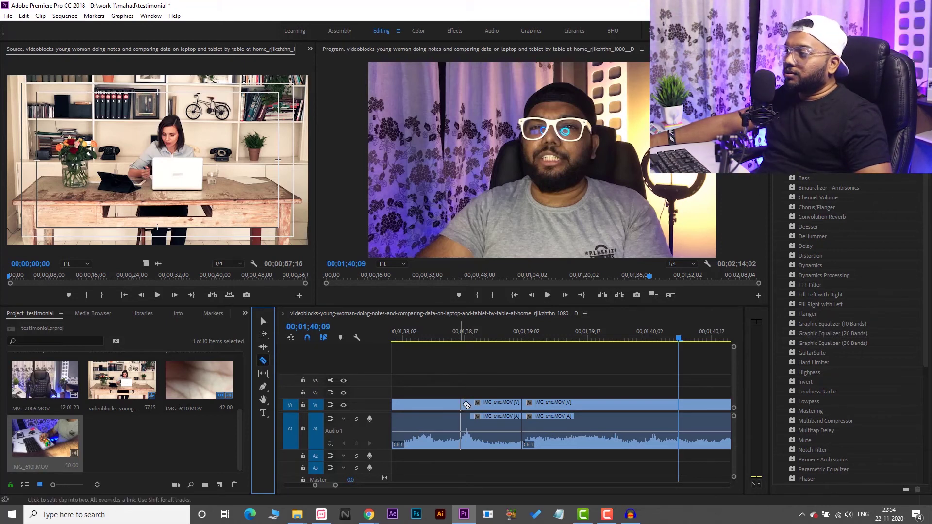
pyautogui.click(547, 405)
pyautogui.click(579, 406)
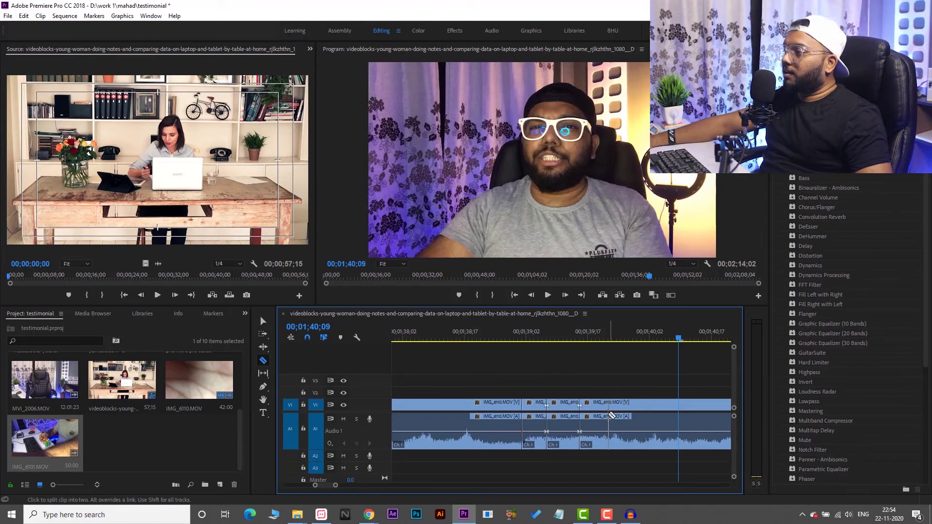
pyautogui.click(609, 416)
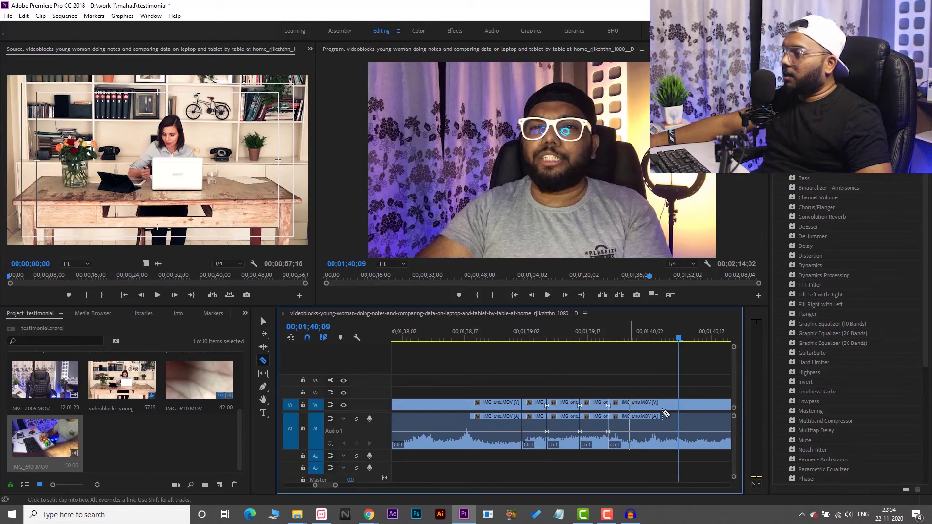
pyautogui.click(683, 416)
pyautogui.click(711, 416)
pyautogui.click(642, 416)
pyautogui.click(486, 417)
pyautogui.click(430, 417)
pyautogui.scroll(2, 420, 420)
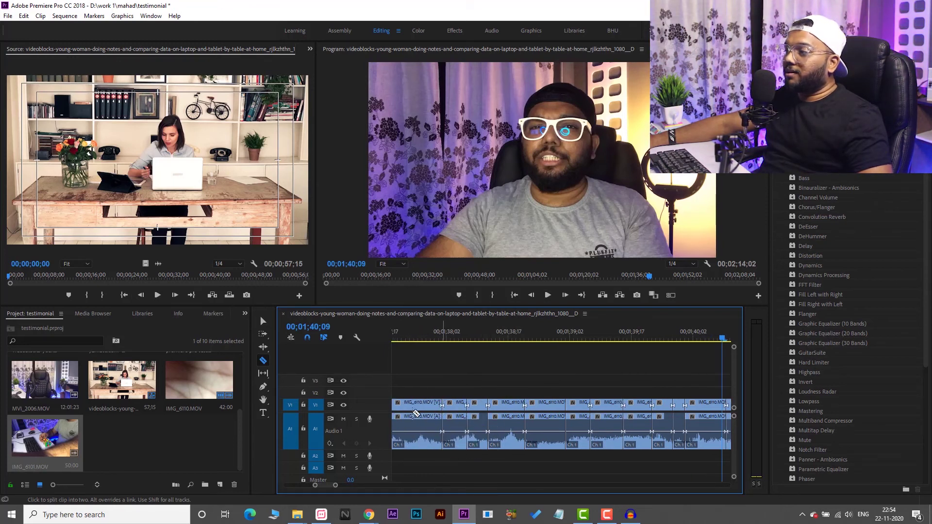
pyautogui.scroll(3, 428, 409)
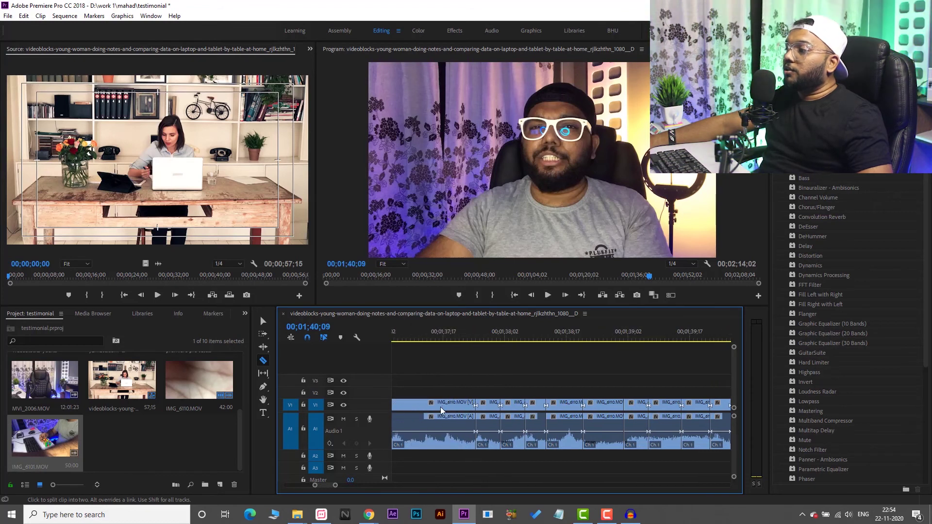
pyautogui.click(443, 404)
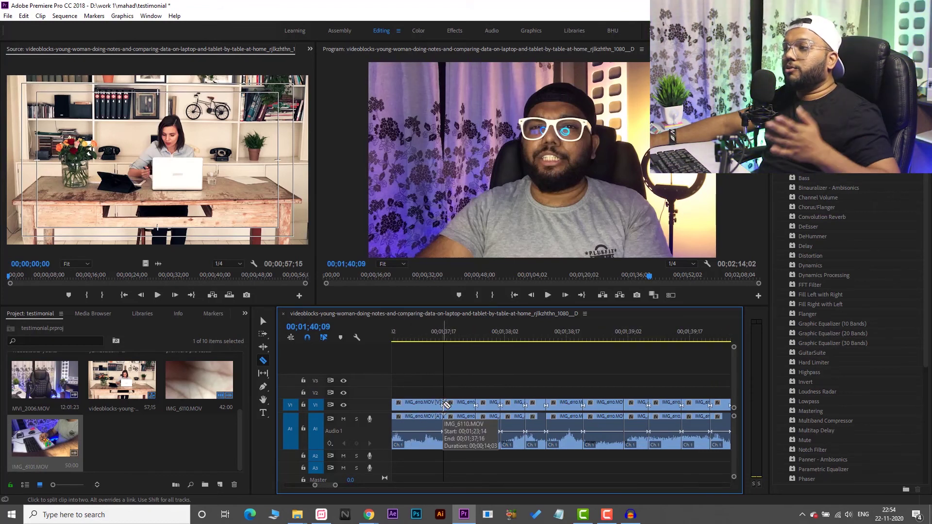